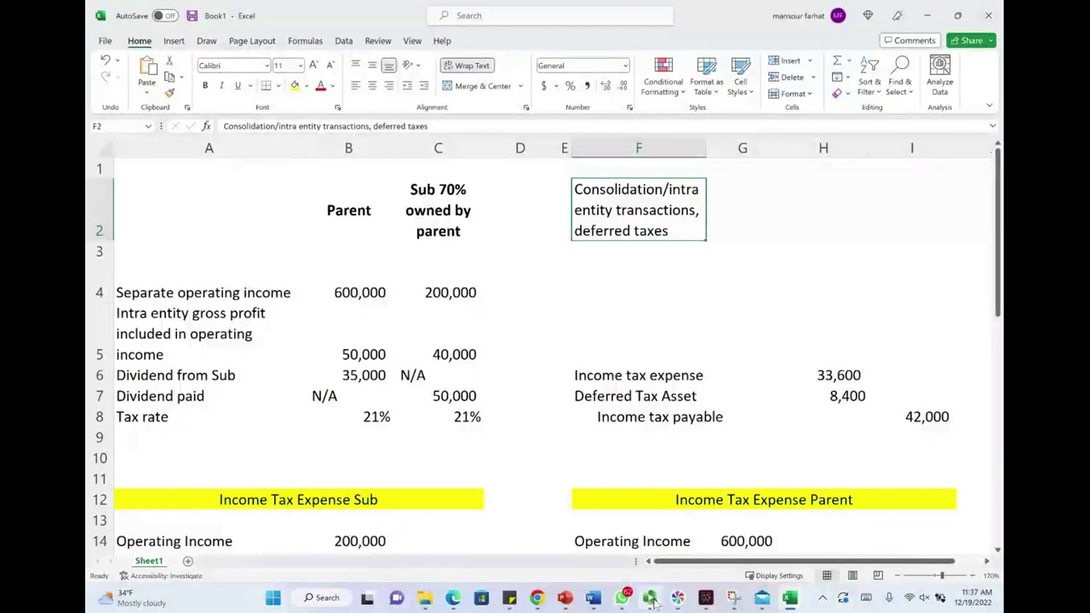
Step: Underline the topic text in F2, circle the Parent heading with an arrow to the Sub heading, and erase the ink
drag(576, 199, 705, 195)
drag(577, 217, 691, 218)
mouse_move(320, 208)
mouse_down()
mouse_move(405, 177)
mouse_move(414, 184)
mouse_up()
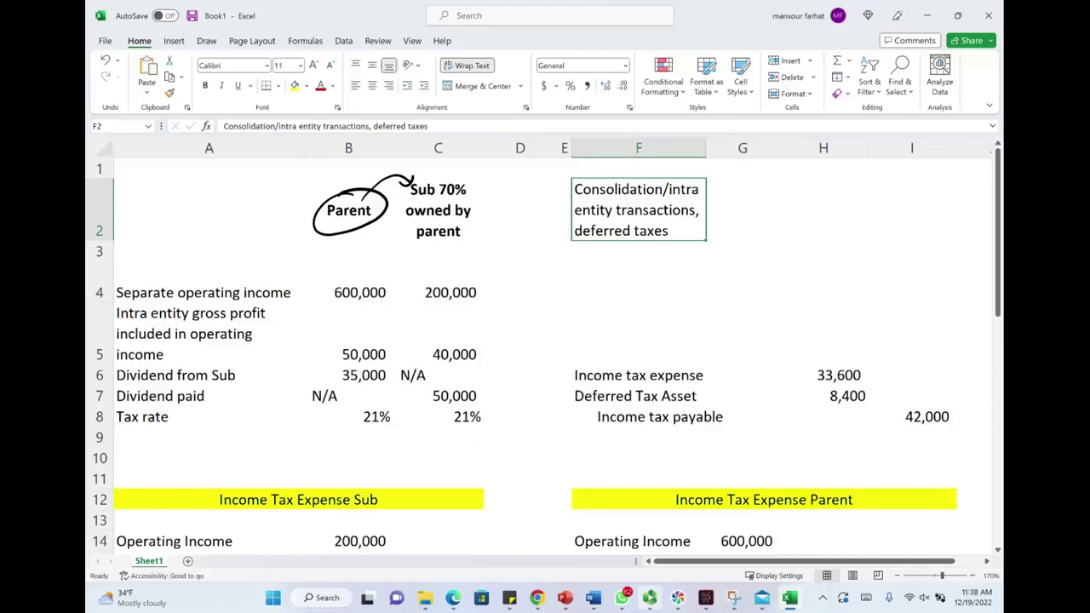
drag(378, 204, 364, 222)
click(380, 192)
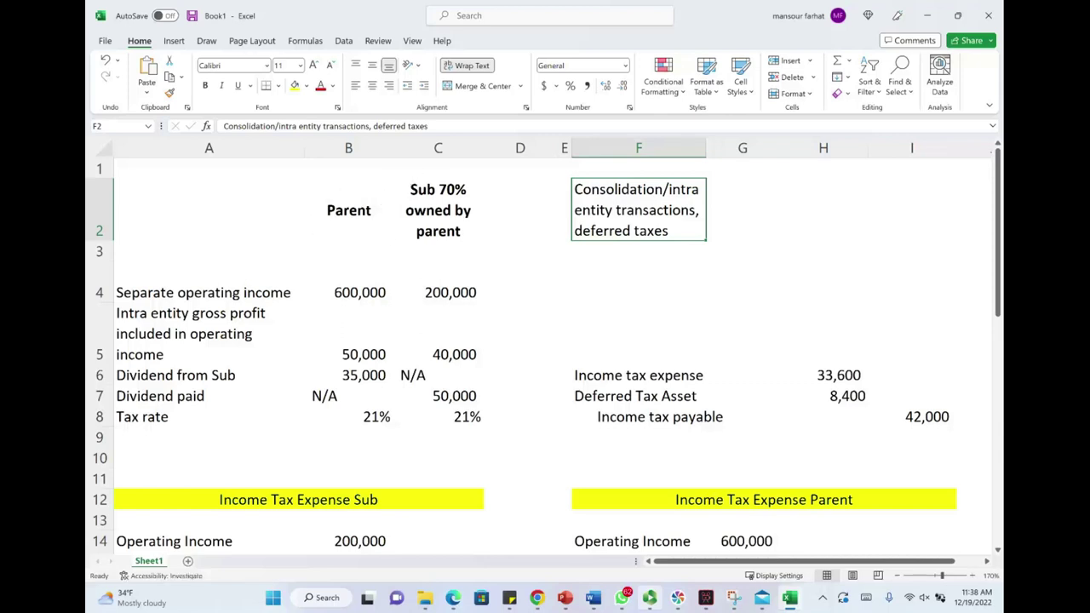
Step: Mark the Sub 70% heading and draw a vertical ink line separating the Parent and Sub columns down to row 10
drag(440, 195, 465, 200)
drag(442, 164, 439, 178)
drag(453, 161, 454, 161)
click(450, 199)
drag(454, 167, 437, 161)
mouse_move(394, 167)
mouse_down()
mouse_move(406, 463)
mouse_move(397, 166)
mouse_up()
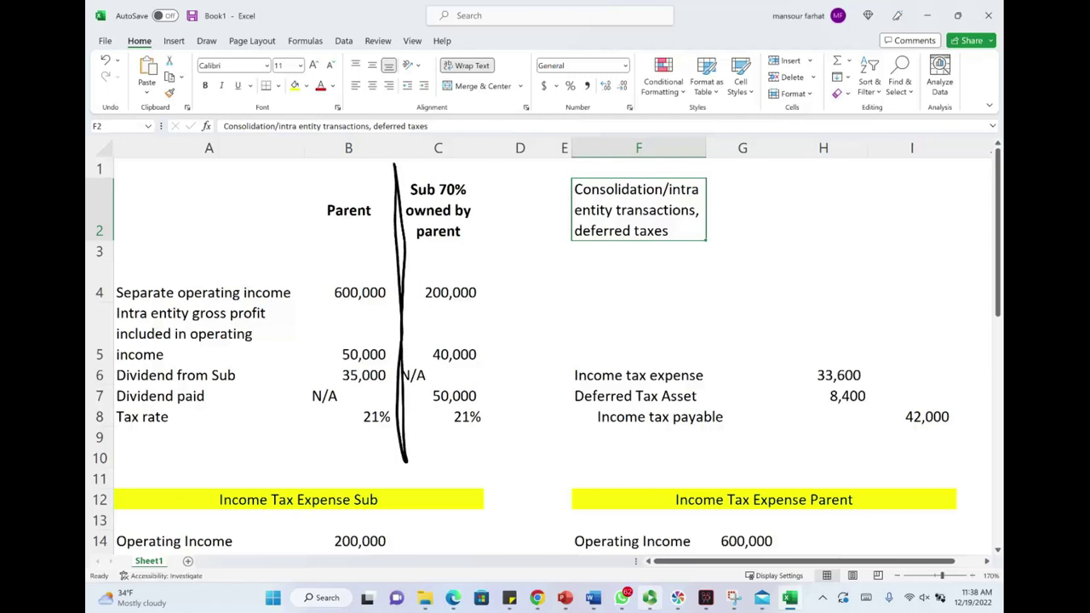
Step: Underline the Parent's 600,000 and the intra entity gross profit label, link 50,000 to 600,000 with an arrow, and erase the arrow
drag(337, 303, 389, 301)
drag(134, 319, 243, 329)
mouse_move(340, 354)
mouse_down()
mouse_move(320, 343)
mouse_move(327, 298)
mouse_up()
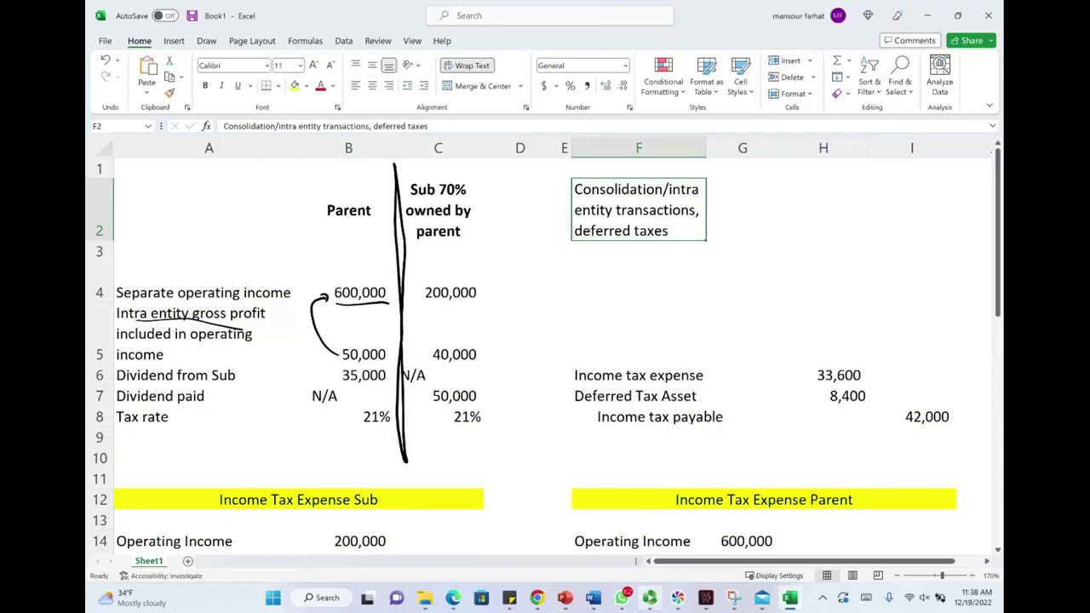
mouse_move(263, 326)
mouse_down()
mouse_move(261, 344)
mouse_move(267, 325)
mouse_move(284, 329)
mouse_up()
mouse_move(359, 365)
mouse_down()
mouse_move(387, 383)
mouse_move(345, 367)
mouse_move(311, 403)
mouse_move(294, 404)
mouse_move(337, 410)
mouse_up()
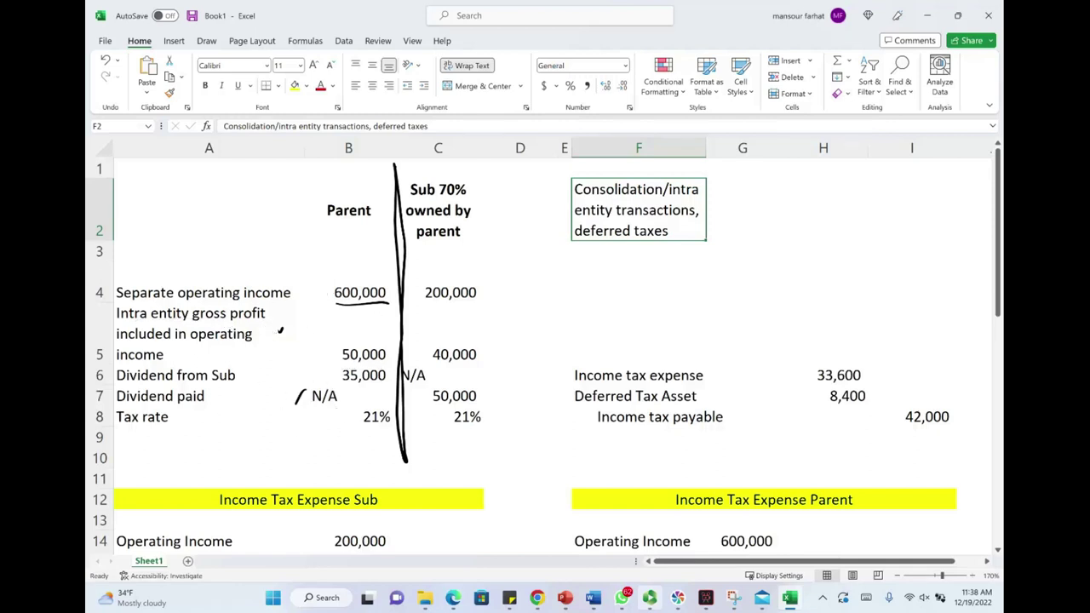
Step: Circle the Sub's 40,000 and 50,000 with arrows to 200,000 and the Parent's 35,000, and erase the table's ink marks
mouse_move(451, 278)
mouse_down()
mouse_move(453, 312)
mouse_move(457, 276)
mouse_up()
mouse_move(480, 345)
mouse_down()
mouse_move(487, 289)
mouse_move(426, 362)
mouse_move(431, 344)
mouse_up()
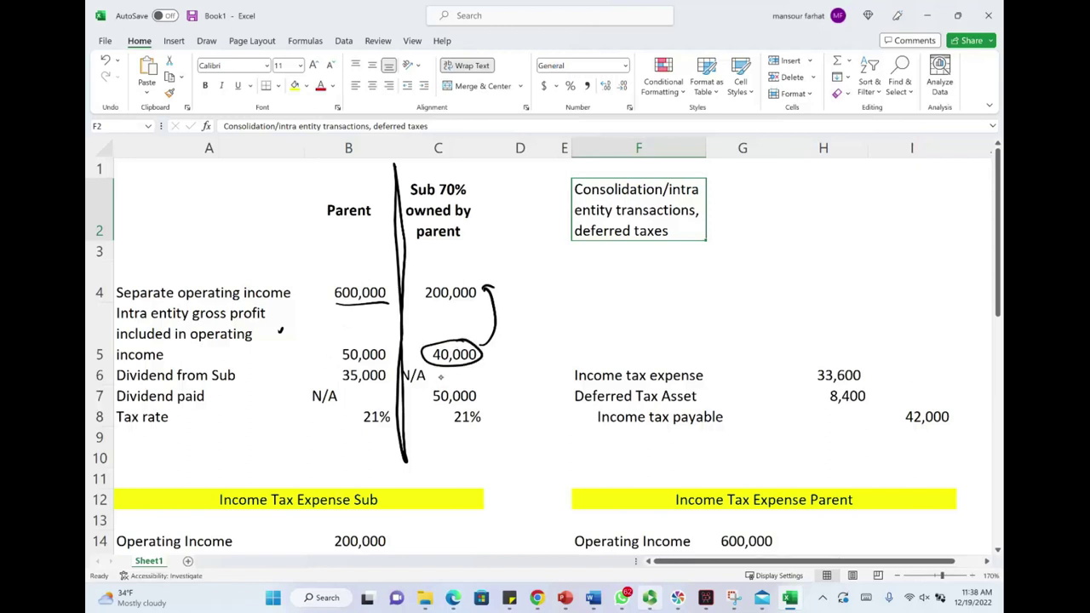
mouse_move(443, 374)
mouse_down()
mouse_move(463, 369)
mouse_move(430, 390)
mouse_move(482, 402)
mouse_move(375, 397)
mouse_move(378, 382)
mouse_up()
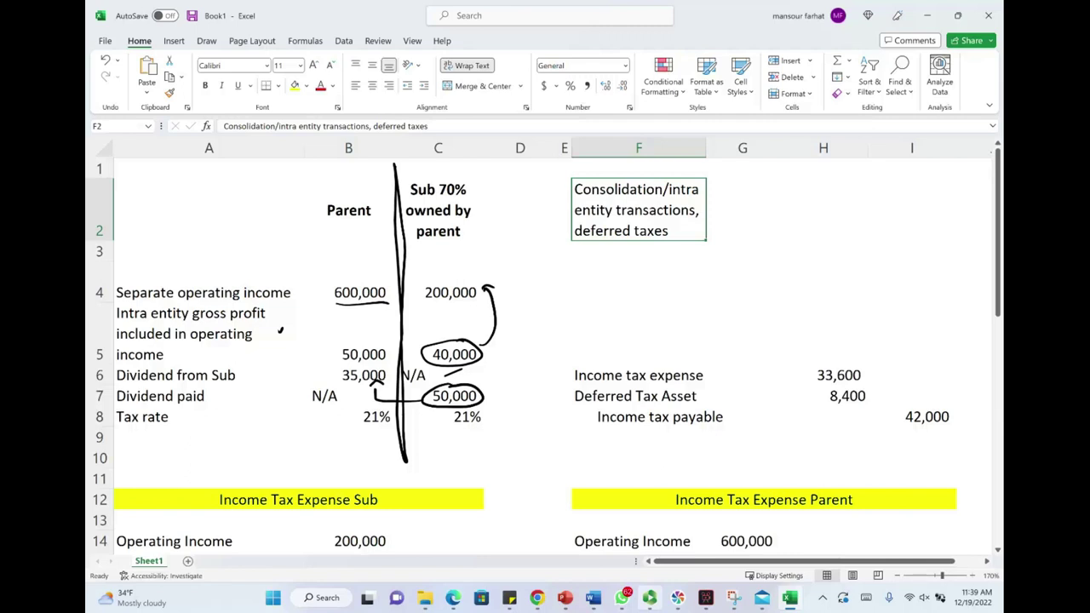
mouse_move(502, 315)
mouse_down()
mouse_move(396, 355)
mouse_move(364, 393)
mouse_move(377, 383)
mouse_up()
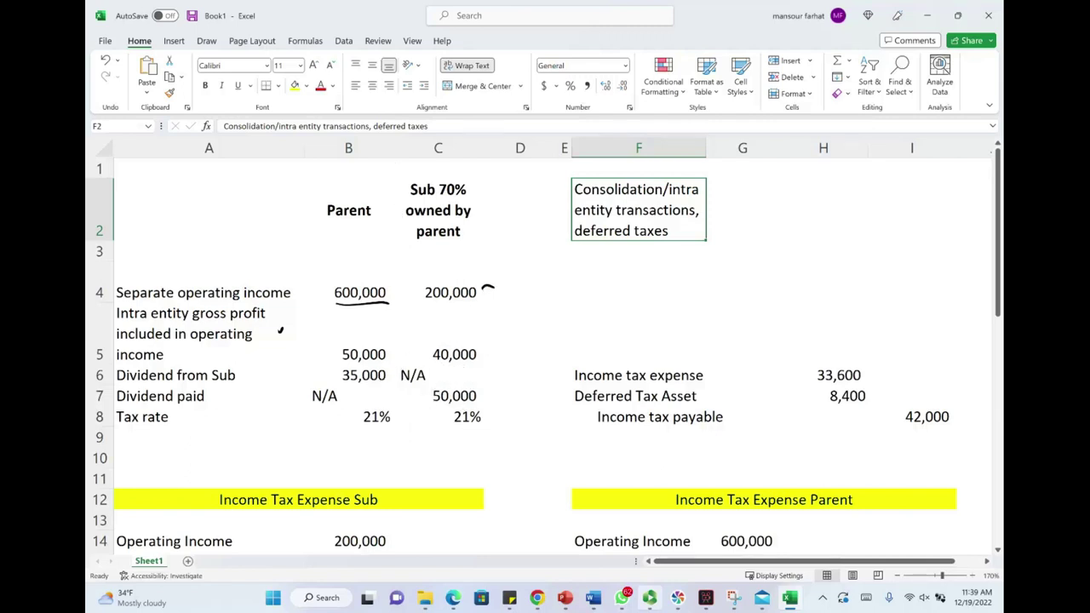
mouse_move(494, 278)
mouse_down()
mouse_move(395, 286)
mouse_move(443, 344)
mouse_up()
Step: Circle "Sub" in the Income Tax Expense heading and check the =C4 operating income, the tax rate and the tax formula in C16
mouse_move(361, 483)
mouse_down()
mouse_move(389, 502)
mouse_move(358, 482)
mouse_up()
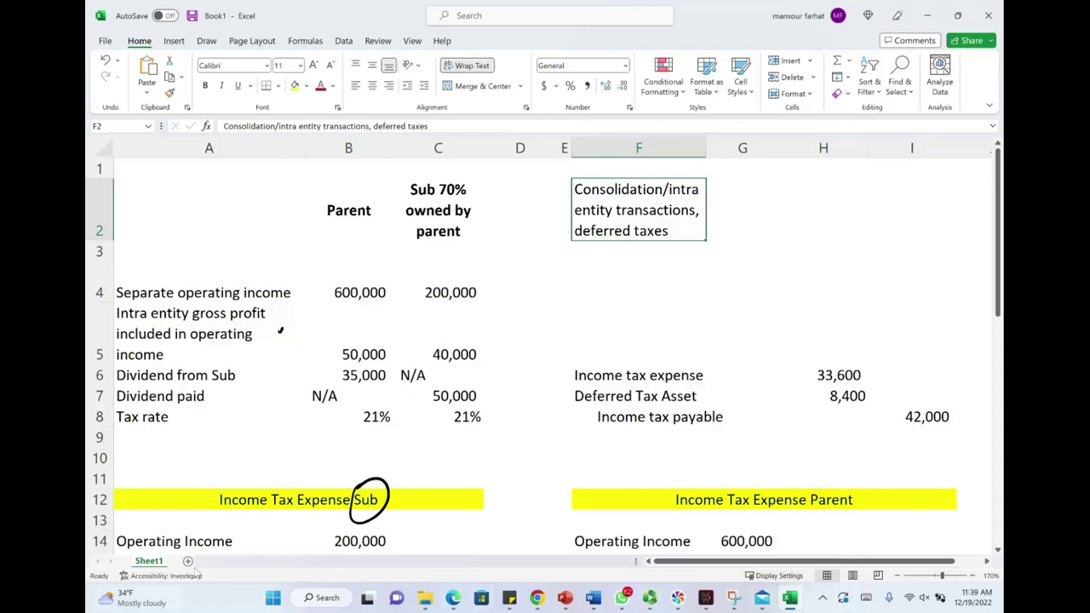
scroll(283, 494, down, 1)
click(372, 478)
text(=C4)
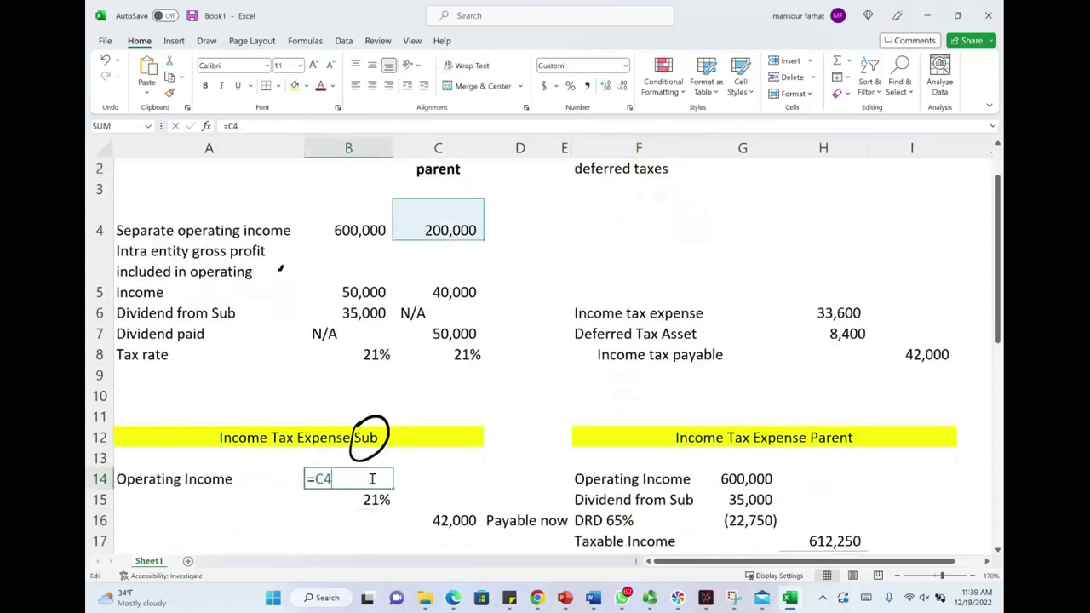
key(ctrl+Return)
click(390, 500)
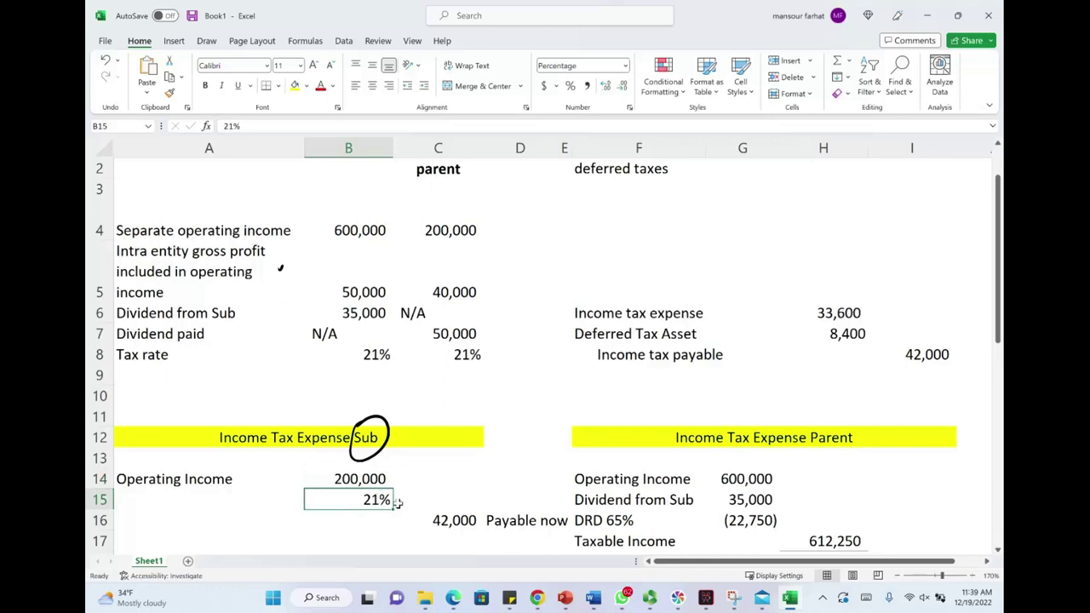
click(462, 521)
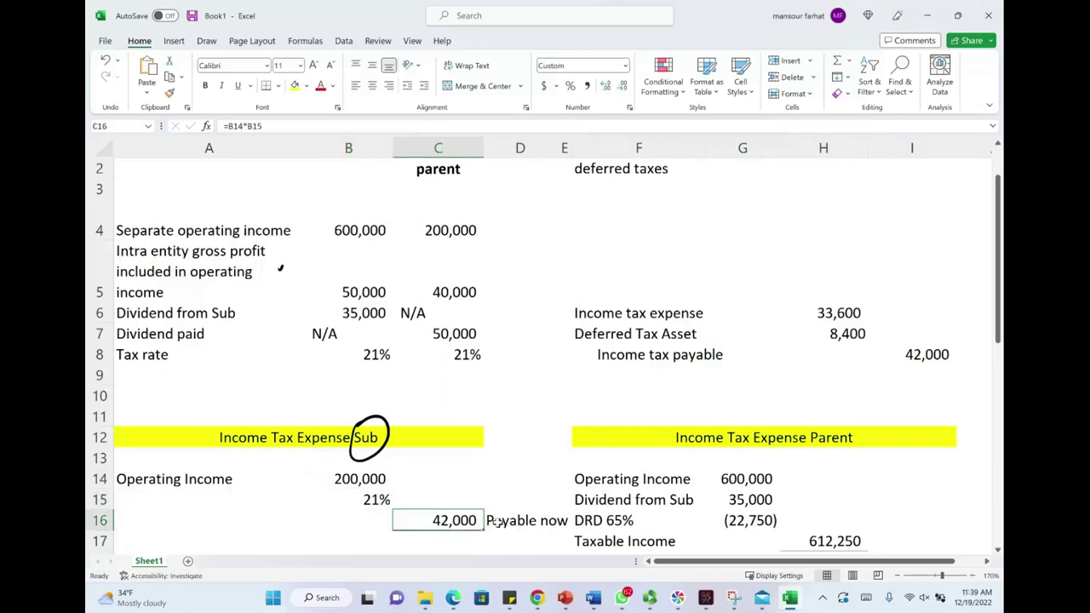
Step: Underline Income tax payable and circle its 42,000 in the journal entry, erasing the circle around "Sub" in the heading
mouse_move(460, 505)
mouse_down()
mouse_move(445, 506)
mouse_move(456, 504)
mouse_up()
drag(598, 366, 700, 367)
mouse_move(950, 342)
mouse_down()
mouse_move(901, 365)
mouse_move(926, 342)
mouse_up()
click(469, 511)
click(386, 421)
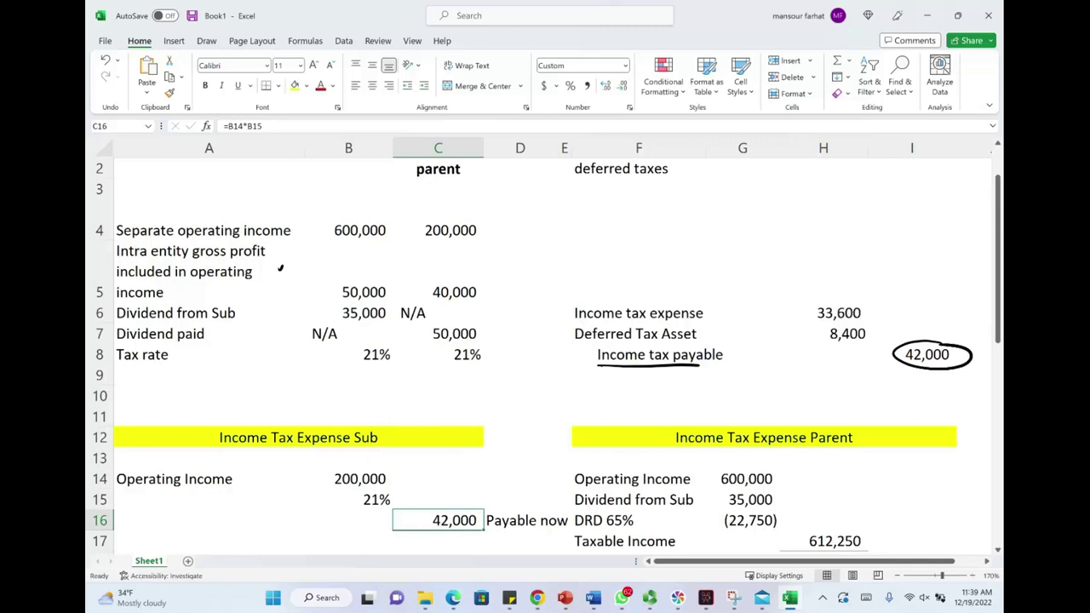
mouse_move(448, 215)
mouse_down()
mouse_move(477, 218)
mouse_move(441, 217)
mouse_up()
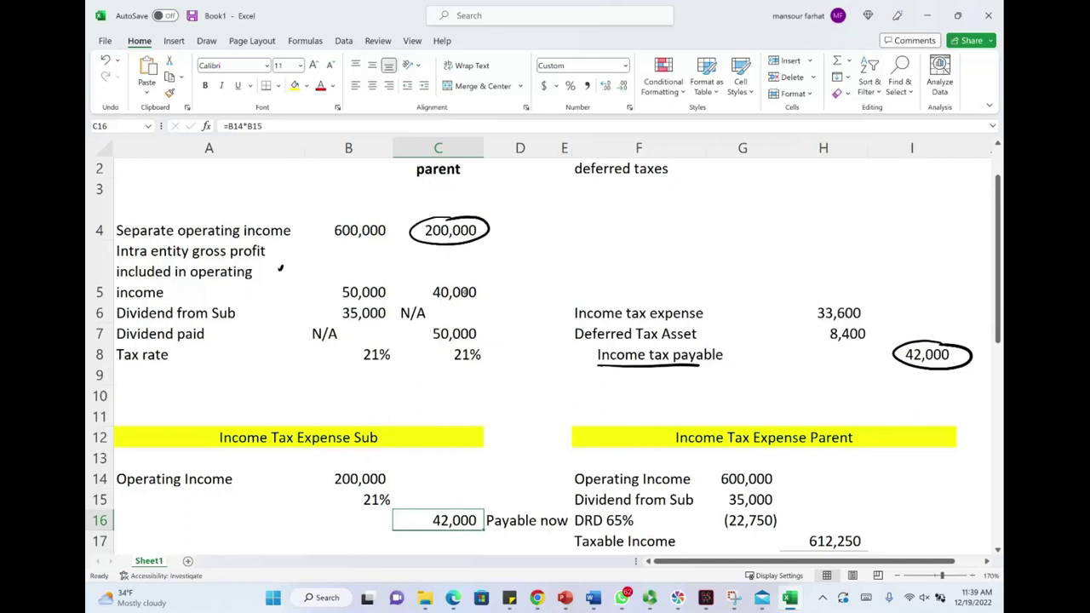
drag(392, 169, 405, 372)
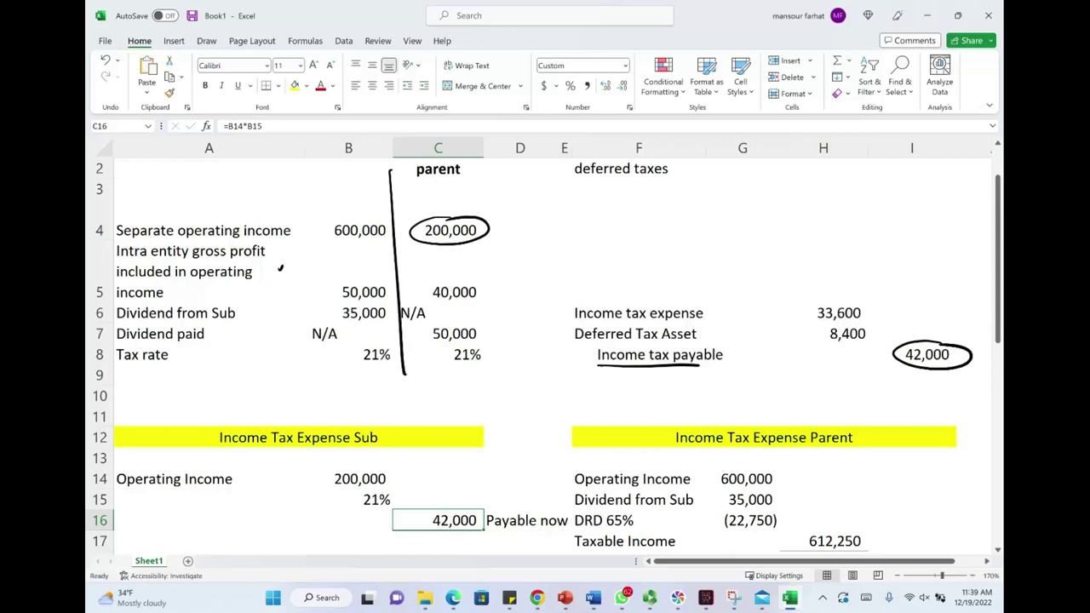
key(ctrl+z)
key(ctrl+z)
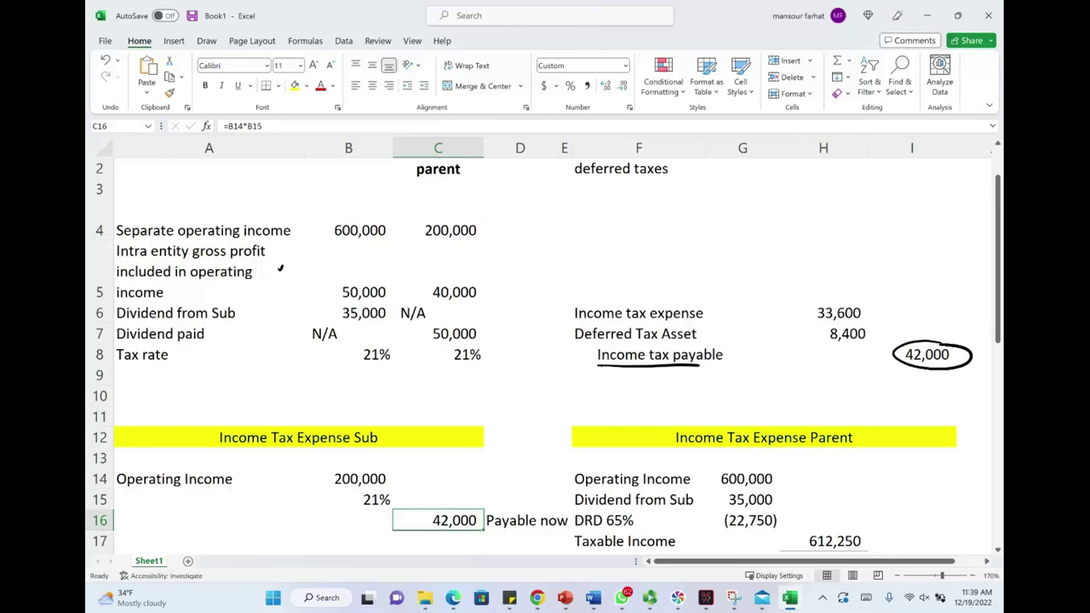
Step: Box the 42,000 payable now in C16 and draw an arrow from the Sub's 200,000 to its 40,000 intra entity profit
mouse_move(434, 509)
mouse_down()
mouse_move(430, 530)
mouse_move(479, 512)
mouse_move(434, 509)
mouse_up()
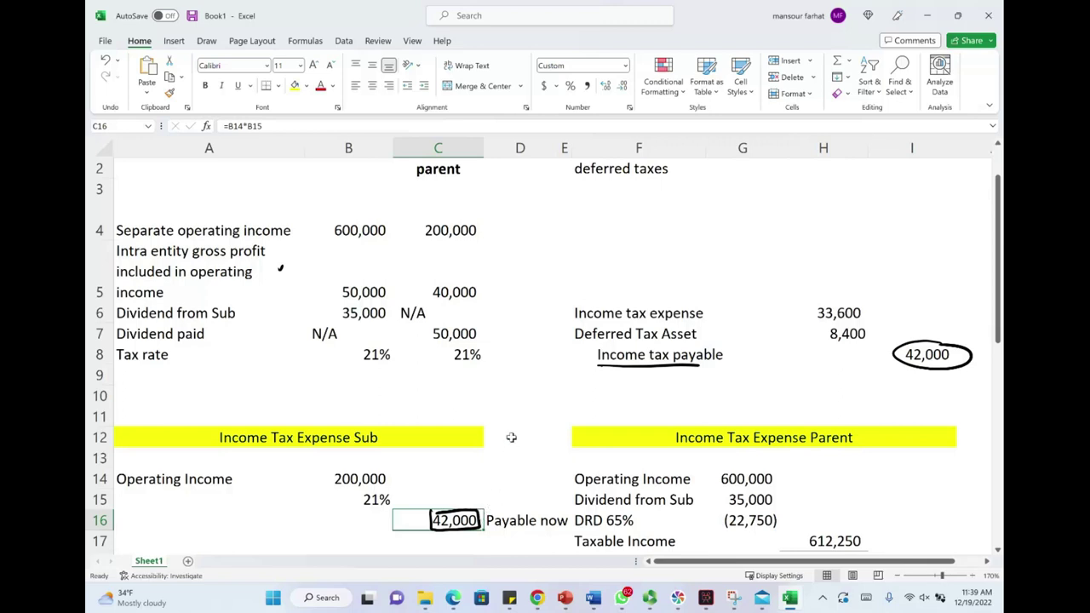
mouse_move(475, 228)
mouse_down()
mouse_move(495, 244)
mouse_move(494, 291)
mouse_move(482, 298)
mouse_up()
Step: Write a multiplication sign beside the intra-entity profit's 21% and circle the deferred 8,400 in C20
scroll(357, 508, down, 1)
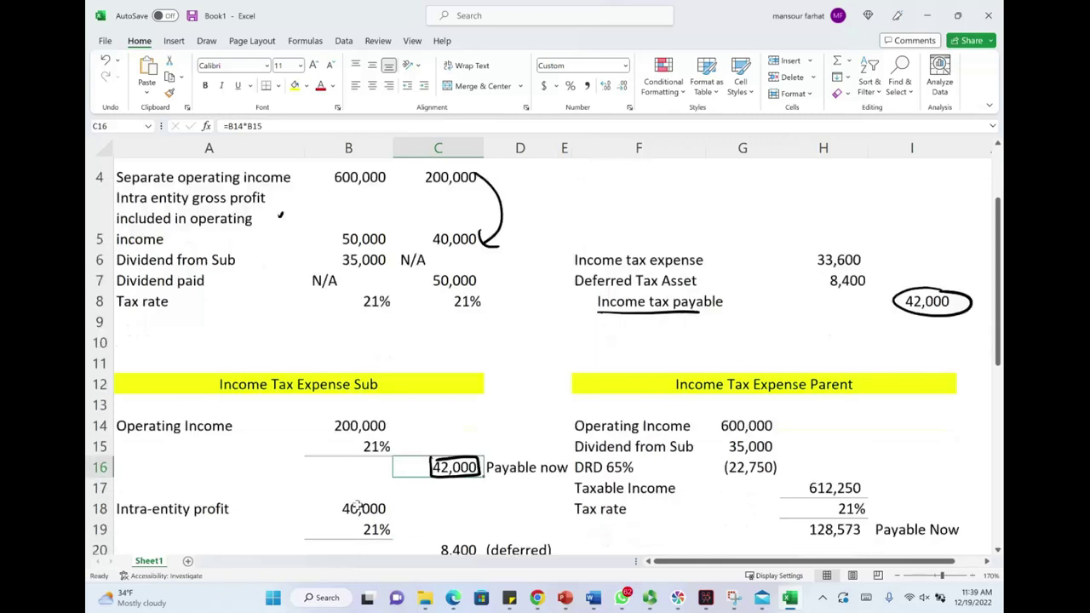
scroll(358, 509, down, 1)
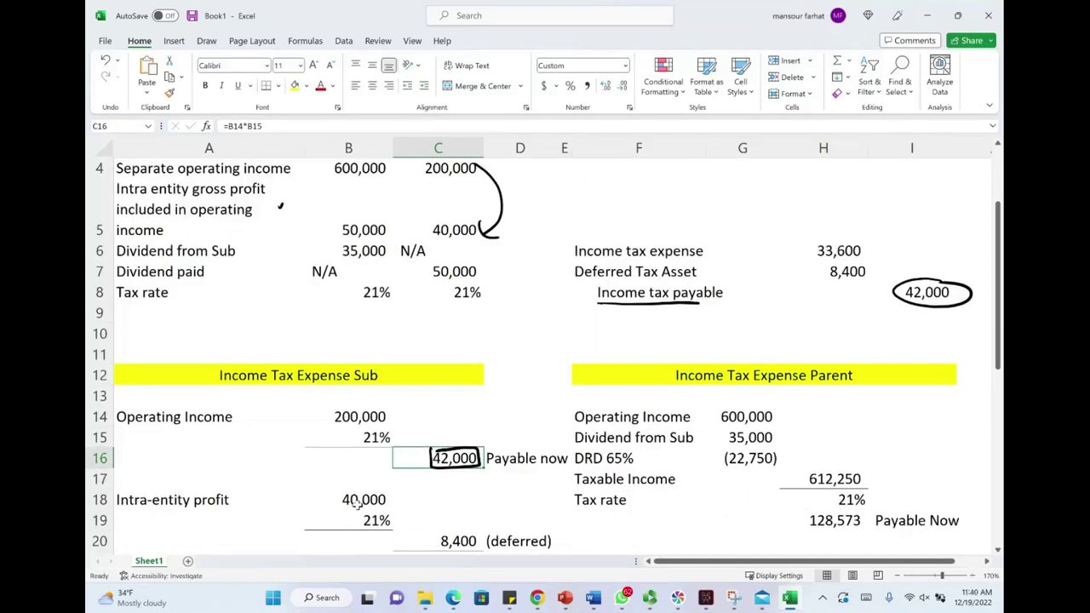
mouse_move(338, 512)
mouse_down()
mouse_move(347, 526)
mouse_move(337, 526)
mouse_up()
mouse_move(460, 530)
mouse_down()
mouse_move(436, 530)
mouse_move(481, 552)
mouse_move(436, 545)
mouse_up()
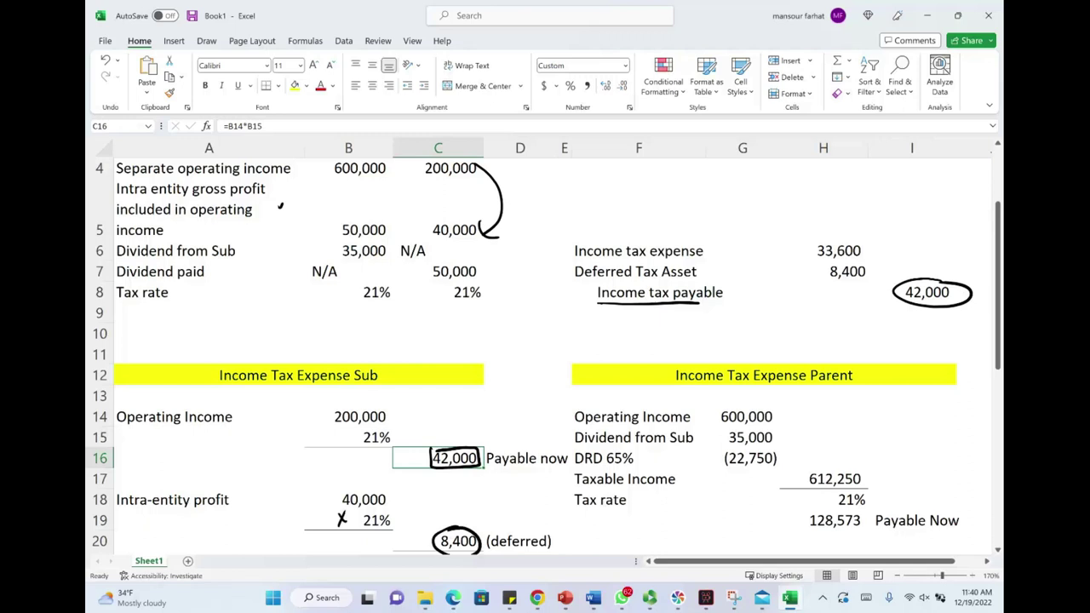
Step: Branch the Sub's 200,000 operating income to a handwritten 40,000, and tick the deferred 8,400 with an underlined "Prepaid" note
scroll(404, 500, down, 1)
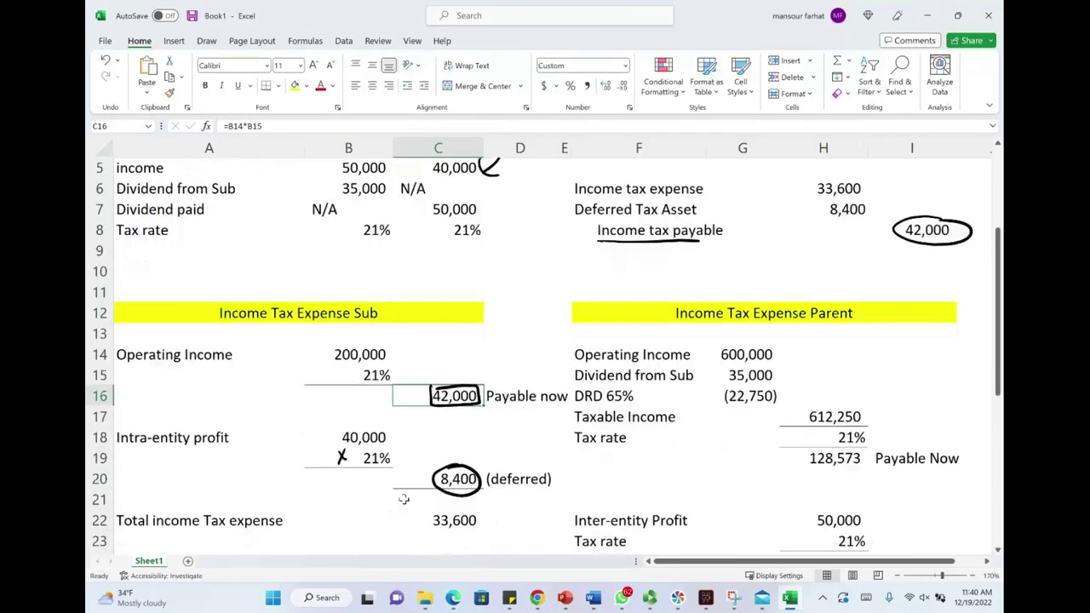
mouse_move(387, 352)
mouse_down()
mouse_move(411, 332)
mouse_move(413, 365)
mouse_up()
mouse_move(419, 321)
mouse_down()
mouse_move(426, 329)
mouse_move(493, 312)
mouse_up()
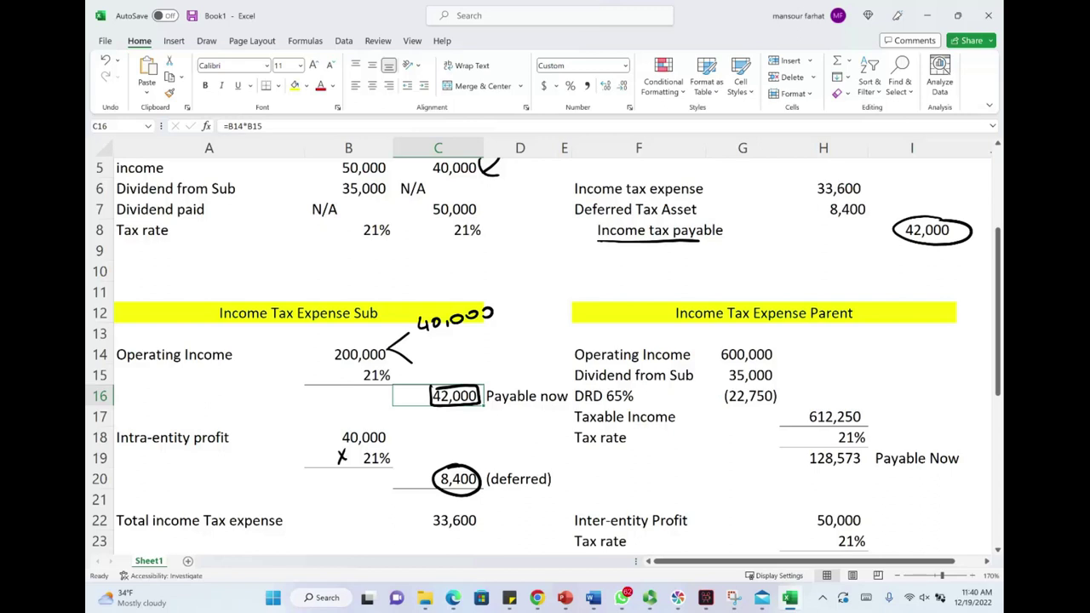
mouse_move(403, 466)
mouse_down()
mouse_move(433, 450)
mouse_move(487, 456)
mouse_move(545, 440)
mouse_move(537, 447)
mouse_move(555, 424)
mouse_move(557, 440)
mouse_move(507, 467)
mouse_up()
drag(566, 453, 509, 479)
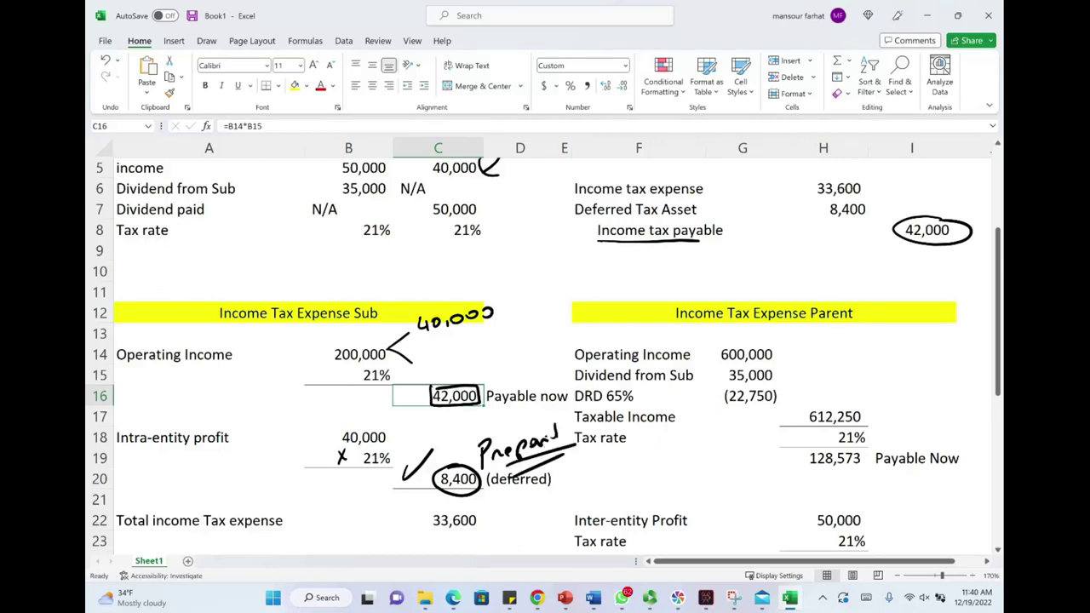
Step: Box Deferred Tax Asset and circle its 8,400 in the journal entry, and erase these marks with the income tax payable underline
mouse_move(574, 220)
mouse_down()
mouse_move(695, 220)
mouse_move(579, 199)
mouse_move(576, 229)
mouse_up()
mouse_move(854, 198)
mouse_down()
mouse_move(823, 205)
mouse_move(863, 196)
mouse_up()
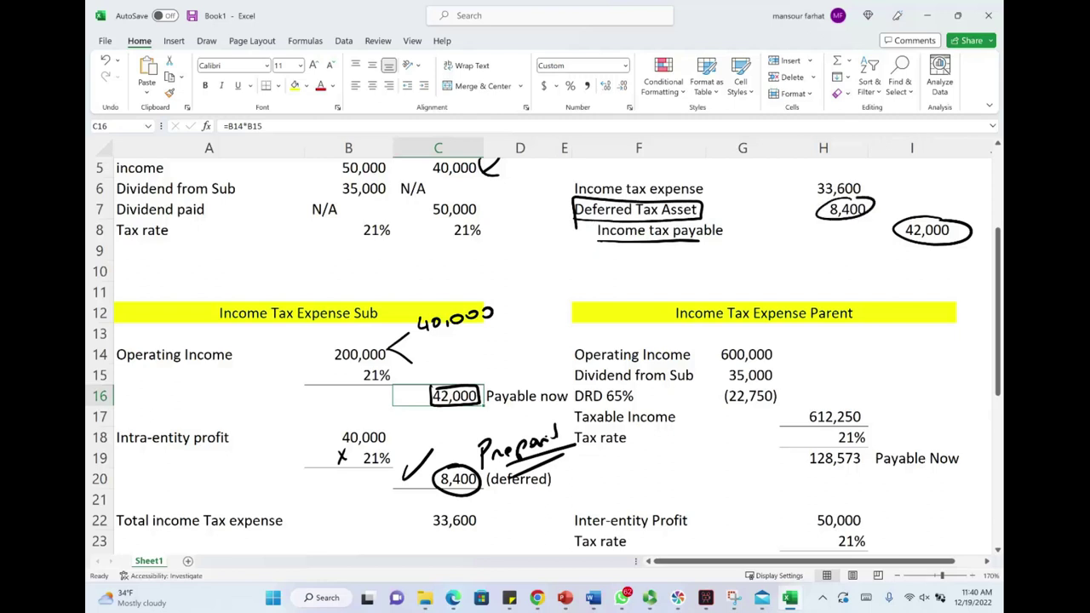
mouse_move(864, 203)
mouse_down()
mouse_move(739, 205)
mouse_move(683, 264)
mouse_up()
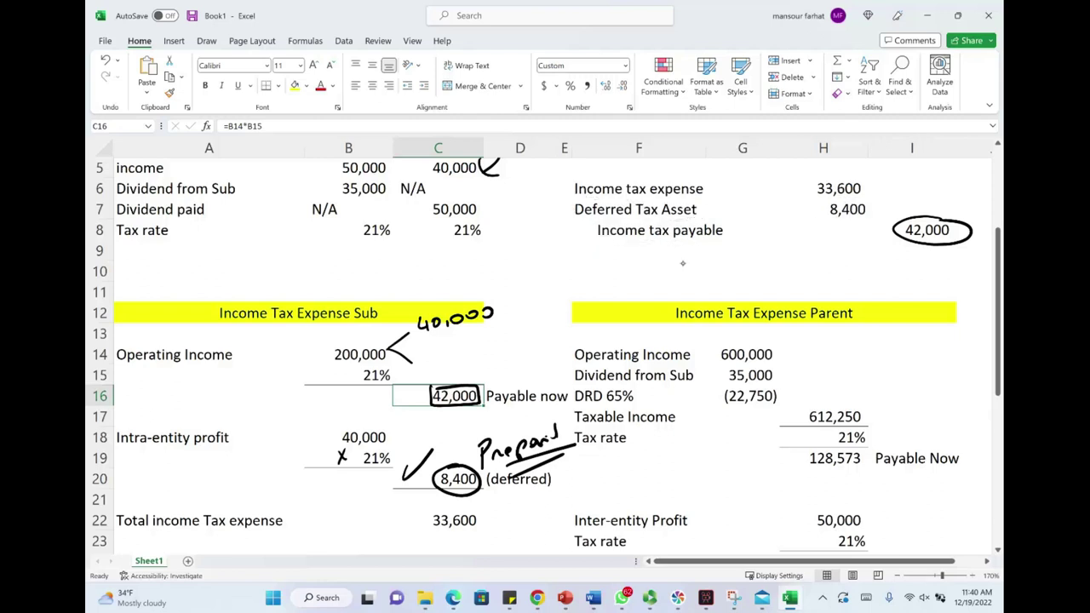
Step: Double-underline the 42,000 income tax payable and split it by hand into underlined 8,400 and 33,600
mouse_move(902, 250)
mouse_down()
mouse_move(936, 229)
mouse_move(955, 235)
mouse_move(936, 264)
mouse_move(885, 272)
mouse_move(984, 269)
mouse_up()
mouse_move(943, 286)
mouse_down()
mouse_move(988, 271)
mouse_move(976, 277)
mouse_up()
drag(877, 289, 920, 275)
drag(879, 293, 933, 277)
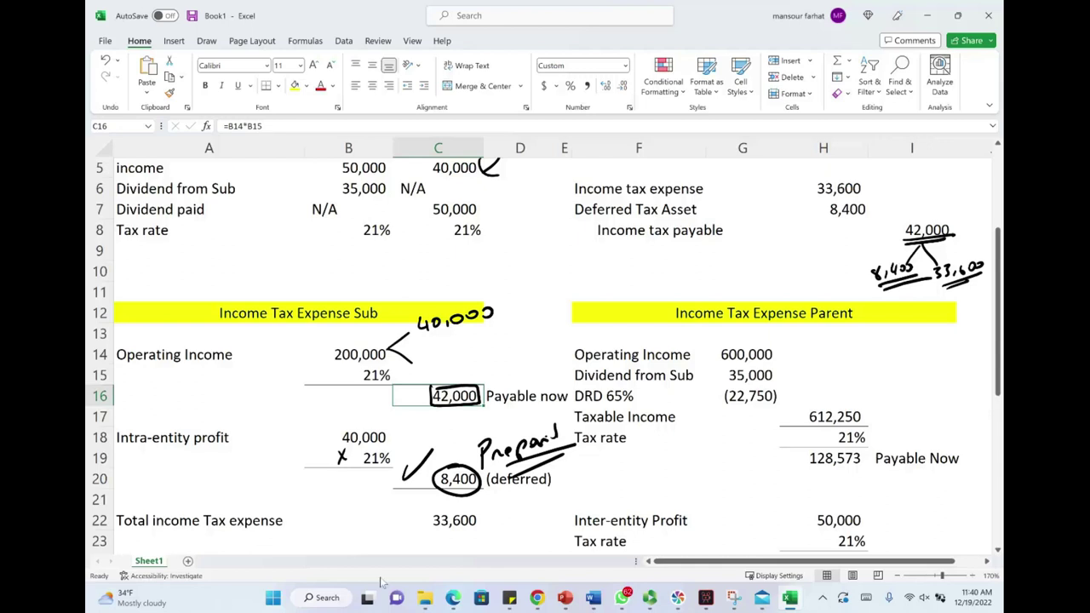
Step: Handwrite the debit line "Income Tax Exp - Current 33,600" in the blank area above the journal entry
scroll(654, 409, up, 1)
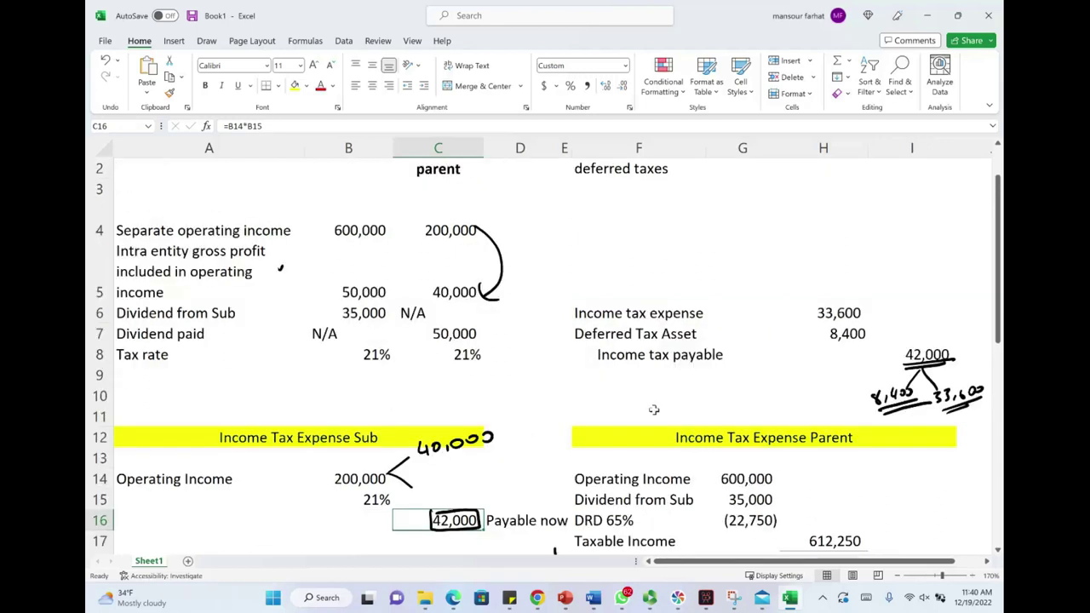
drag(579, 203, 579, 218)
mouse_move(571, 220)
mouse_down()
mouse_move(591, 218)
mouse_move(584, 201)
mouse_up()
drag(587, 214, 642, 207)
mouse_move(654, 197)
mouse_down()
mouse_move(667, 195)
mouse_move(660, 211)
mouse_up()
drag(668, 205, 692, 208)
mouse_move(692, 199)
mouse_down()
mouse_move(683, 208)
mouse_move(722, 204)
mouse_up()
drag(721, 201, 731, 215)
drag(741, 204, 798, 195)
drag(797, 196, 807, 182)
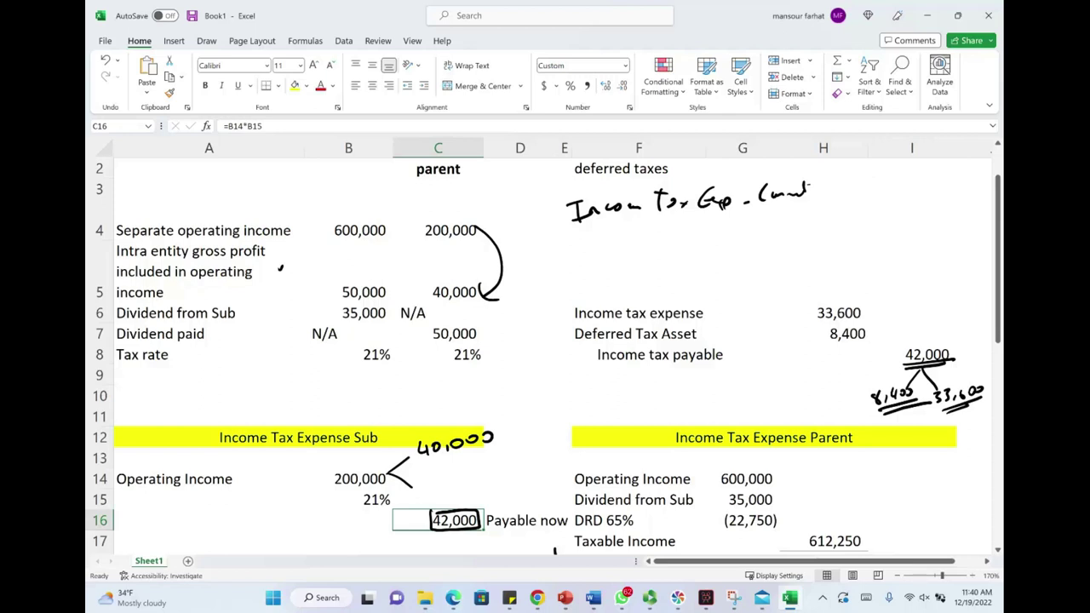
mouse_move(826, 179)
mouse_down()
mouse_move(830, 196)
mouse_move(850, 196)
mouse_up()
drag(857, 190, 869, 195)
drag(882, 187, 889, 187)
Step: Handwrite the indented credit line "Income Taxes Payable 33,600" below the current income tax expense
drag(683, 225, 702, 237)
drag(704, 235, 784, 214)
mouse_move(772, 216)
mouse_down()
mouse_move(768, 234)
mouse_move(780, 230)
mouse_up()
mouse_move(787, 223)
mouse_down()
mouse_move(805, 232)
mouse_move(816, 220)
mouse_up()
mouse_move(821, 214)
mouse_down()
mouse_move(836, 221)
mouse_move(826, 235)
mouse_move(841, 223)
mouse_up()
drag(848, 220, 935, 217)
mouse_move(945, 200)
mouse_down()
mouse_move(942, 213)
mouse_move(957, 207)
mouse_up()
drag(967, 203, 969, 208)
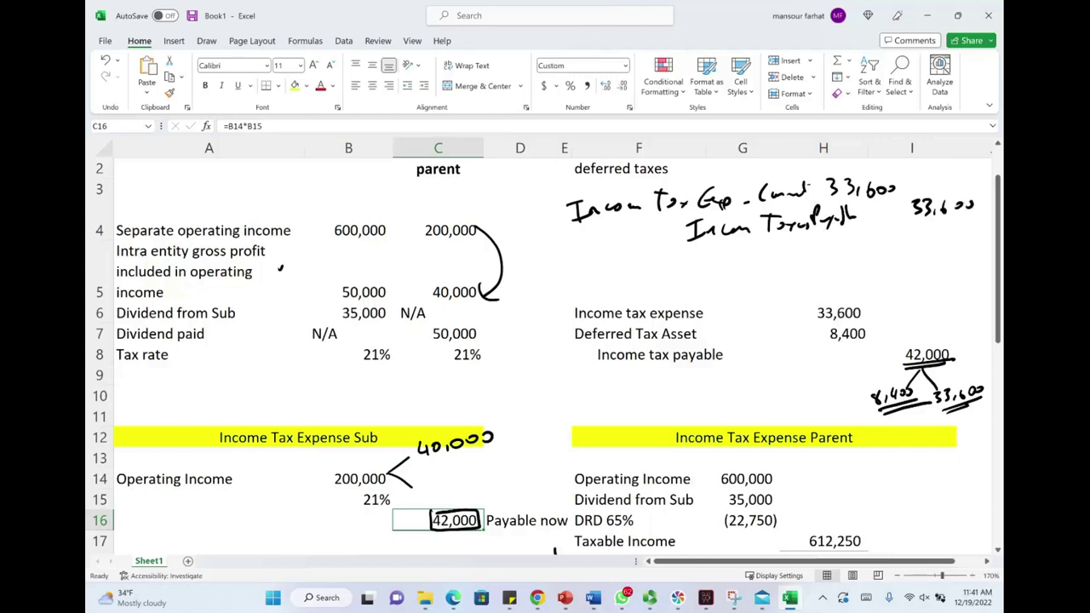
Step: Handwrite the debit line "DTA 8,400" below the first entry and mark the Deferred Tax Asset row
mouse_move(579, 249)
mouse_down()
mouse_move(581, 269)
mouse_move(620, 249)
mouse_up()
mouse_move(607, 251)
mouse_down()
mouse_move(607, 270)
mouse_move(650, 266)
mouse_up()
drag(634, 261, 648, 261)
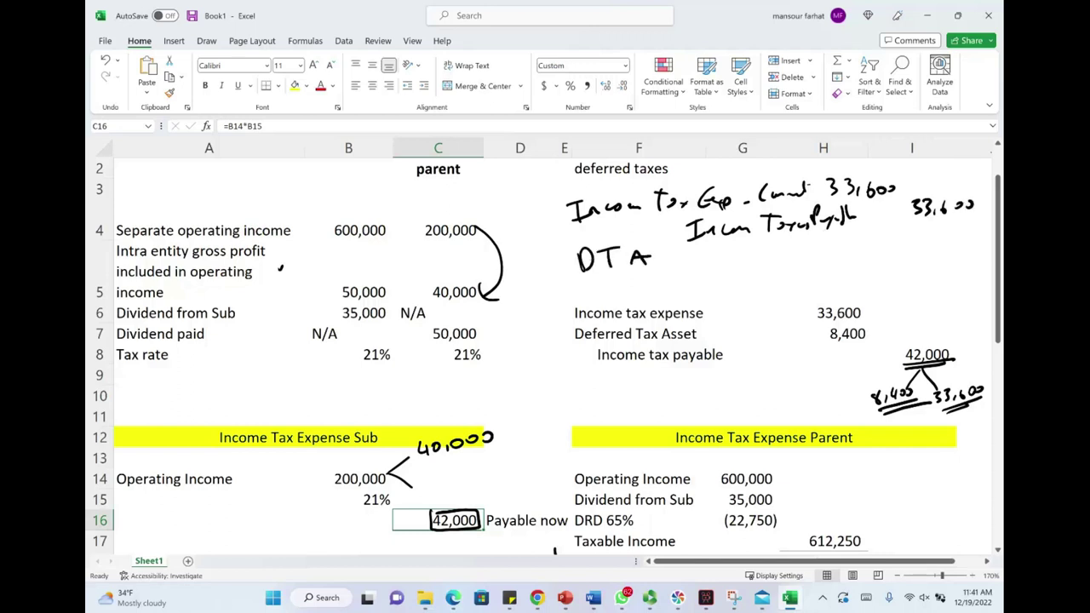
drag(531, 336, 559, 342)
mouse_move(831, 231)
mouse_down()
mouse_move(826, 242)
mouse_move(840, 243)
mouse_up()
drag(847, 236, 868, 239)
drag(877, 230, 881, 237)
Step: Handwrite the indented credit line "Income Tax Payable 8,400" below the DTA debit
mouse_move(705, 266)
mouse_down()
mouse_move(705, 287)
mouse_move(717, 284)
mouse_up()
drag(700, 270, 732, 273)
drag(735, 276, 790, 274)
drag(784, 260, 809, 271)
mouse_move(811, 262)
mouse_down()
mouse_move(823, 270)
mouse_move(850, 256)
mouse_move(870, 266)
mouse_move(877, 243)
mouse_move(937, 243)
mouse_up()
drag(938, 252, 956, 252)
drag(959, 244, 967, 247)
drag(969, 239, 976, 245)
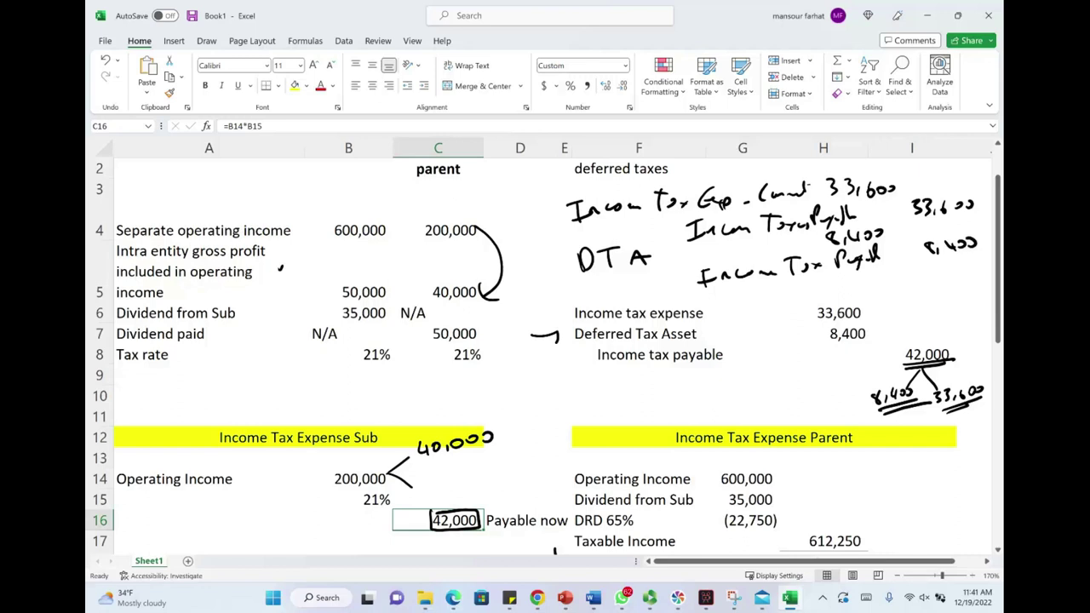
Step: Bracket the handwritten Income Tax Exp and DTA lines and label the bracket "Current portion"
mouse_move(581, 187)
mouse_down()
mouse_move(564, 203)
mouse_move(596, 245)
mouse_move(542, 215)
mouse_up()
drag(548, 210, 541, 220)
mouse_move(484, 191)
mouse_down()
mouse_move(479, 207)
mouse_move(522, 203)
mouse_up()
drag(509, 191, 534, 186)
click(506, 218)
mouse_move(506, 223)
mouse_down()
mouse_move(538, 194)
mouse_move(553, 197)
mouse_up()
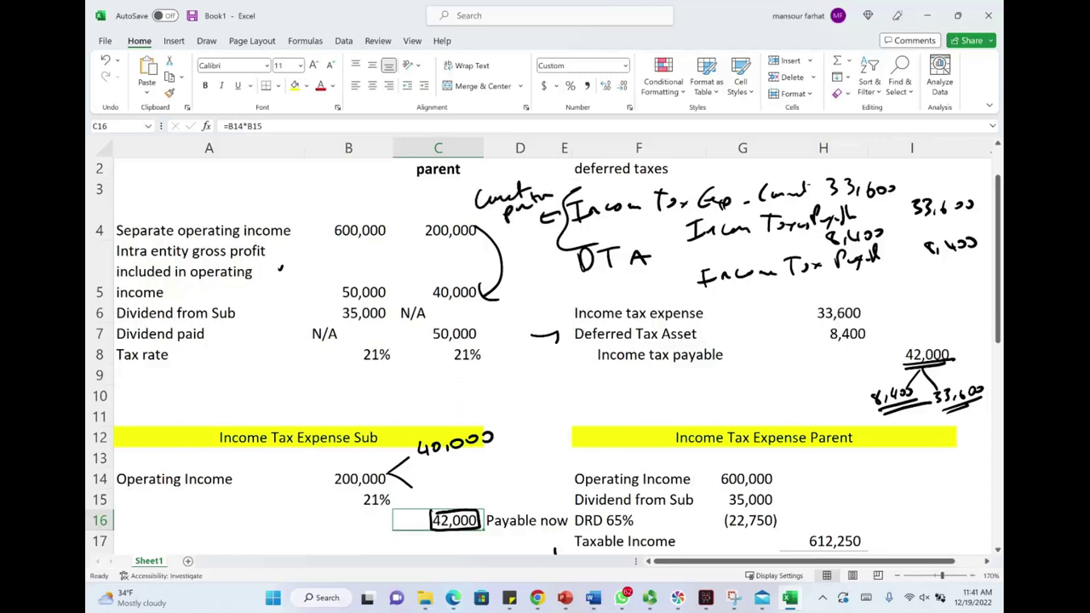
Step: Circle the handwritten 33,600 and 8,400 credits and the deferred tax asset's 8,400, and erase the latter circle and the 42,000 split
drag(831, 302, 839, 294)
mouse_move(843, 323)
mouse_down()
mouse_move(843, 334)
mouse_move(852, 321)
mouse_up()
mouse_move(962, 224)
mouse_down()
mouse_move(916, 256)
mouse_move(988, 232)
mouse_up()
drag(945, 181, 988, 183)
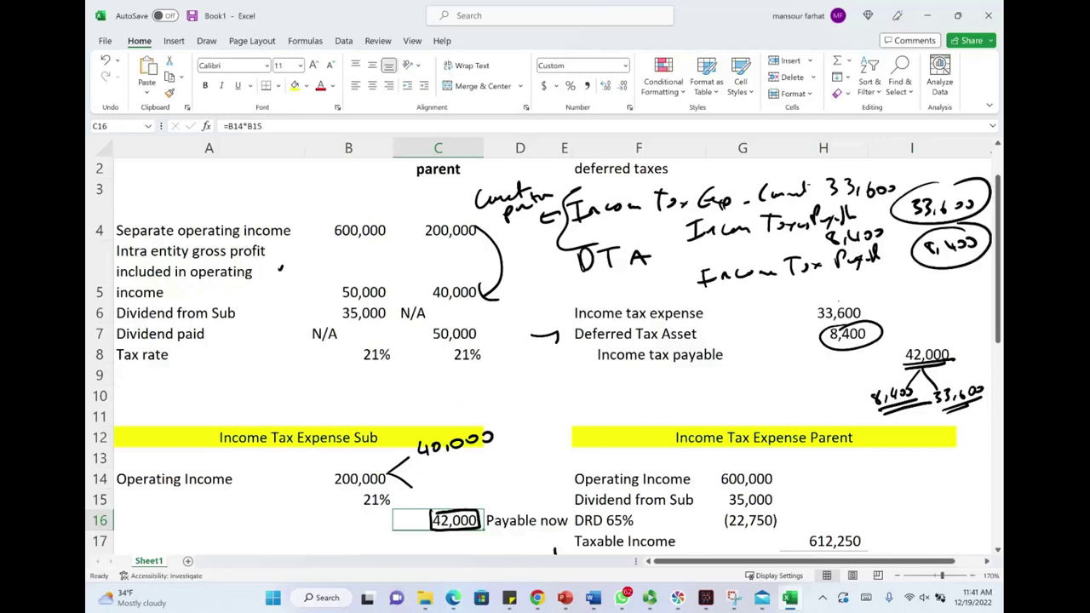
mouse_move(979, 390)
mouse_down()
mouse_move(903, 407)
mouse_move(877, 397)
mouse_move(886, 316)
mouse_up()
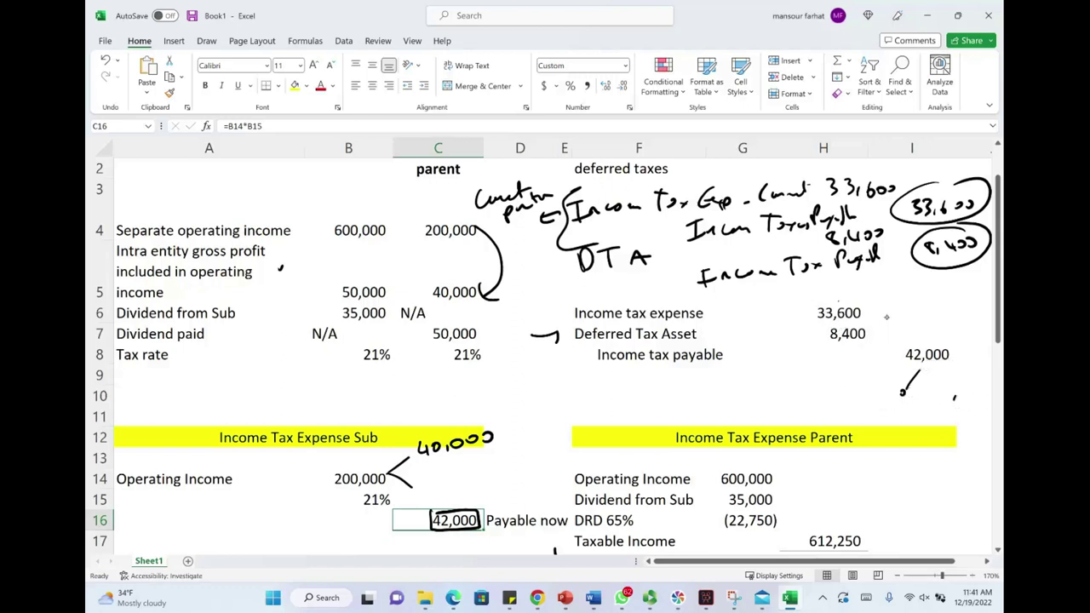
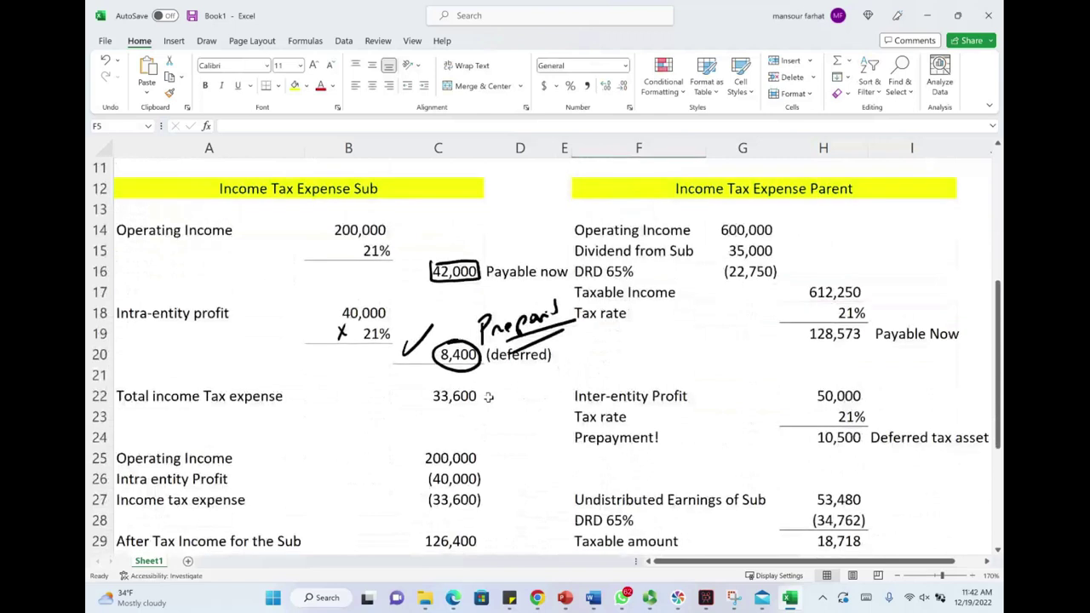
Step: Erase the handwritten "Prepaid" note, the check mark and the circle around the sub's deferred 8,400
click(553, 331)
key(Delete)
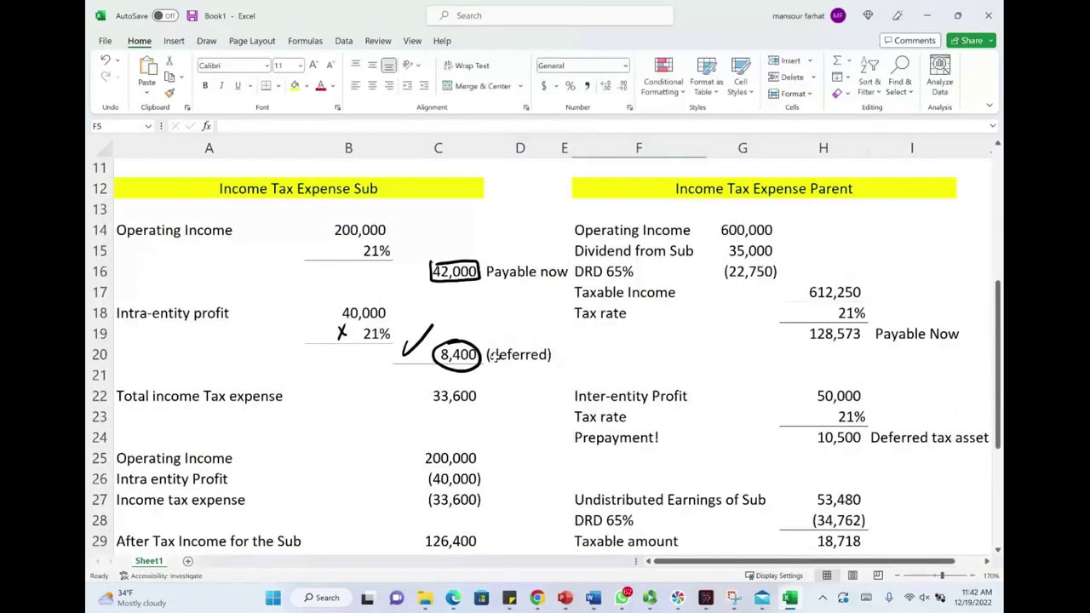
click(430, 349)
key(Delete)
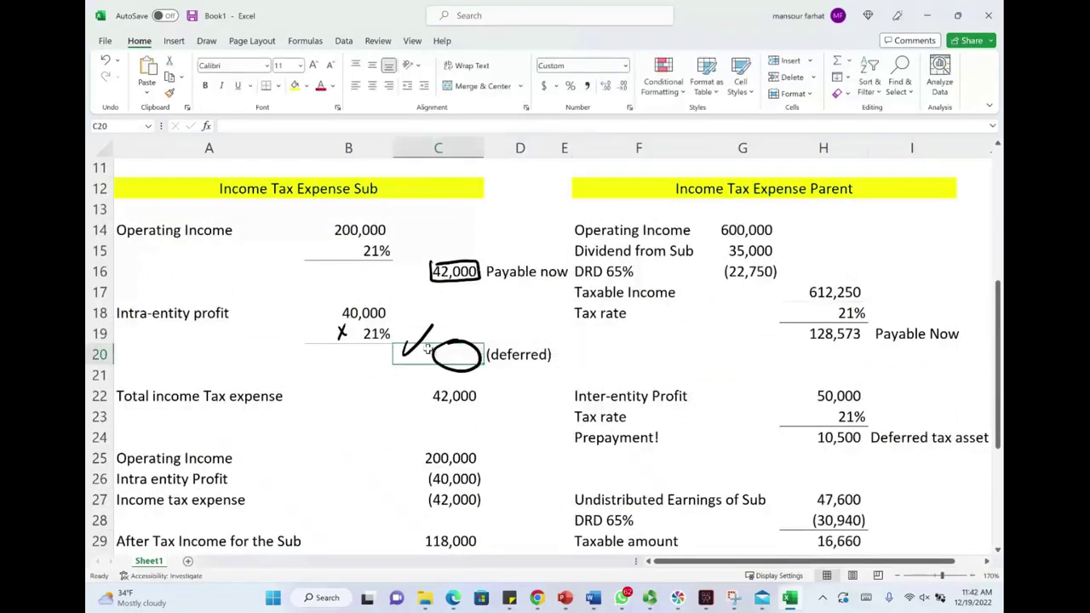
key(ctrl+z)
click(479, 356)
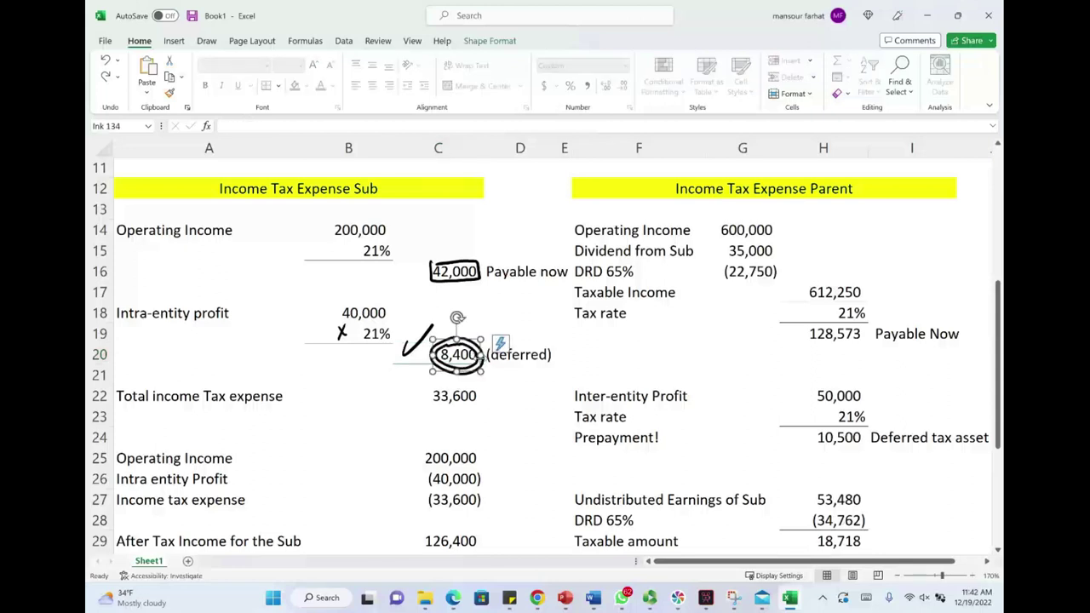
key(Delete)
click(430, 337)
key(Delete)
Step: Examine the sub's after-tax income cells from Operating Income in C25 down to Dividend Paid in C31
scroll(479, 411, down, 1)
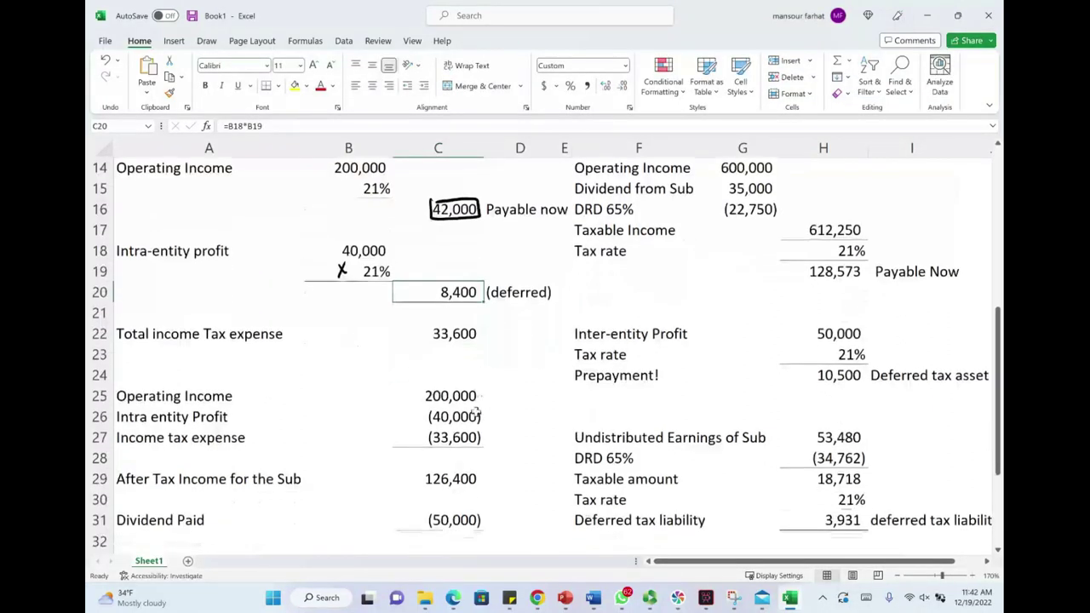
click(473, 400)
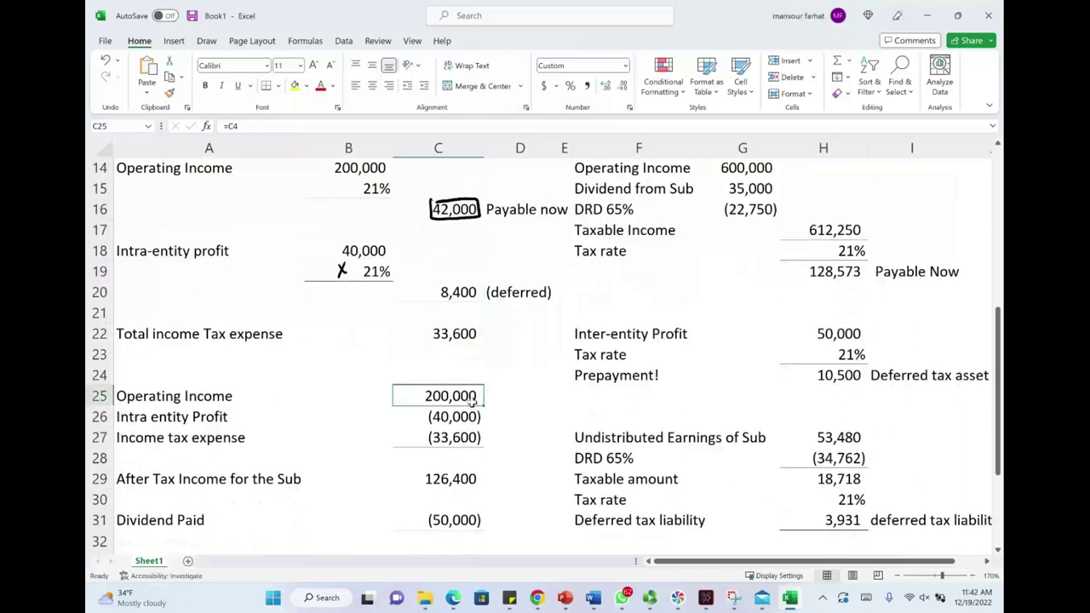
click(449, 416)
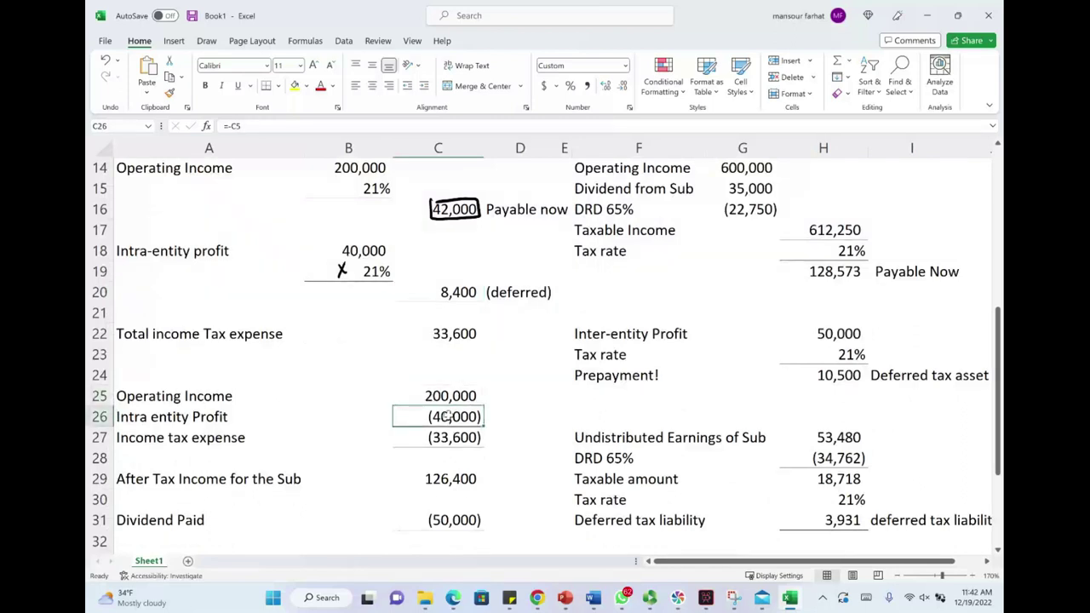
click(460, 437)
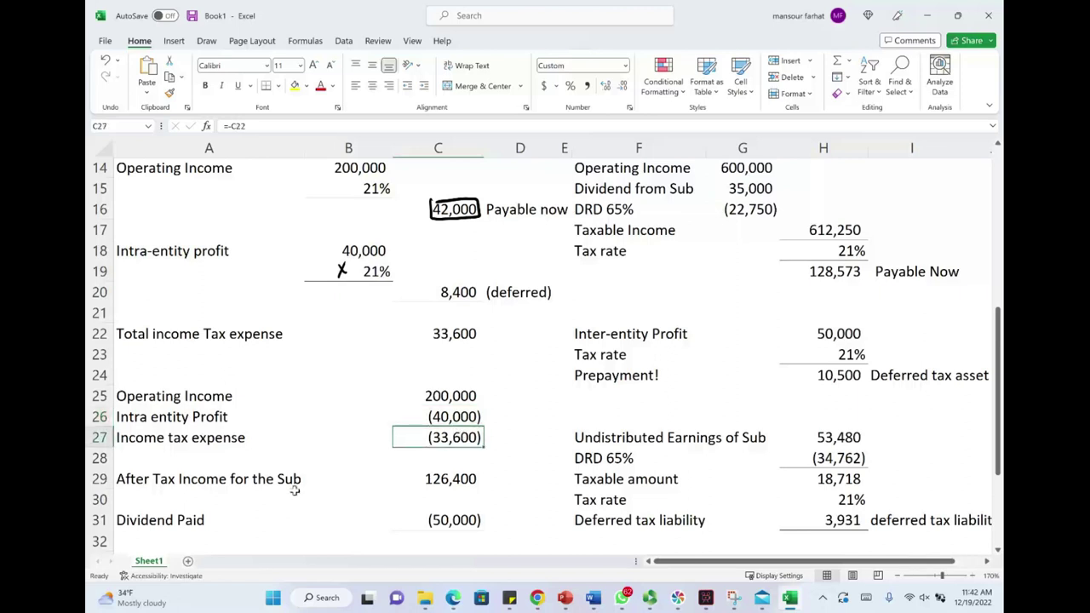
click(461, 480)
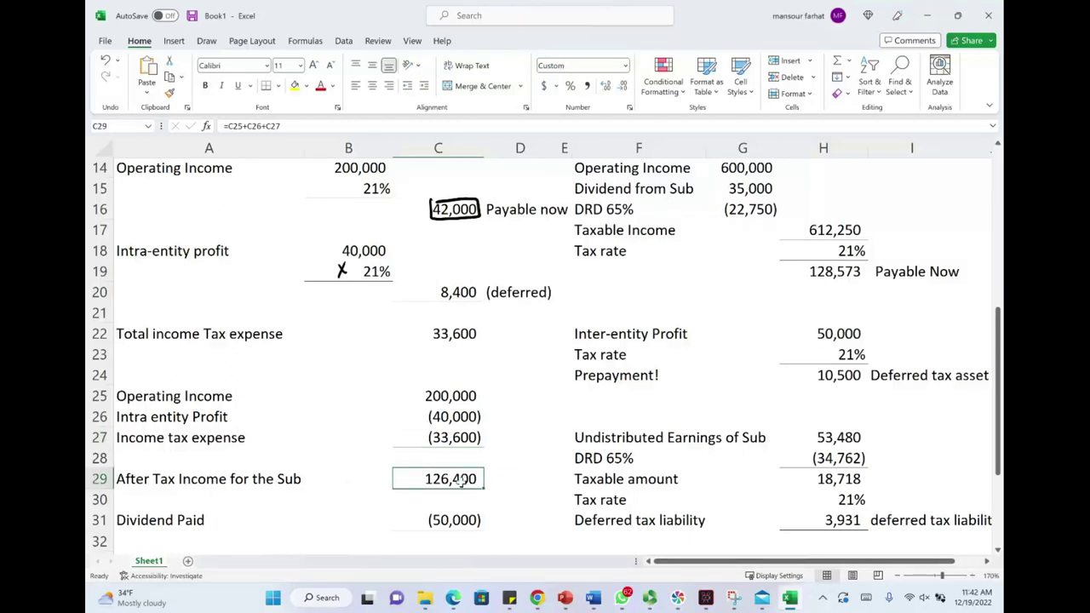
click(454, 522)
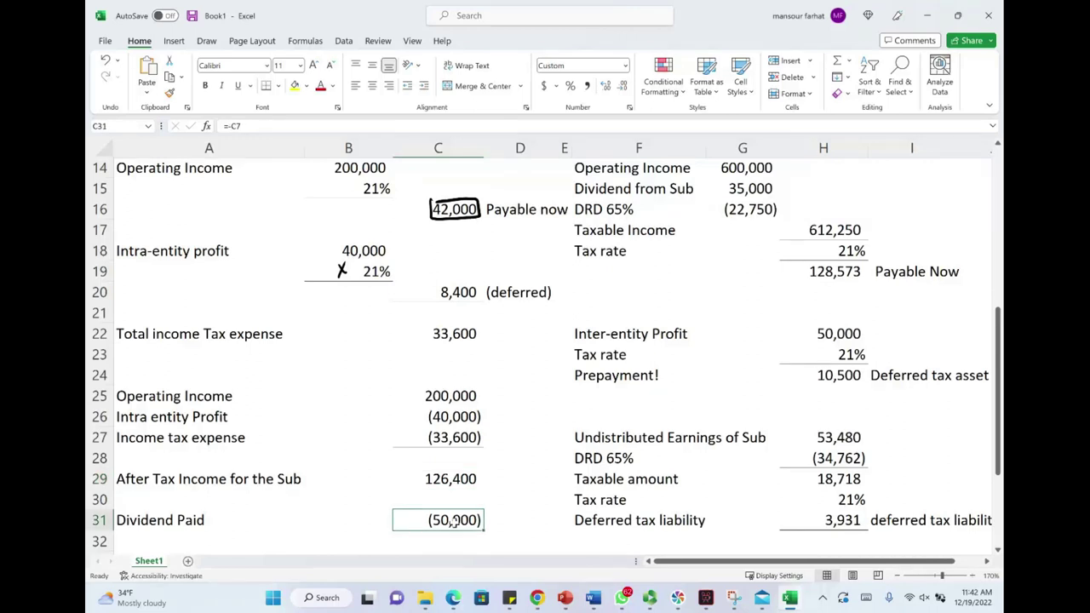
Step: Draw an arrow from Dividend Paid up to the sub's after-tax income, and undo a second arrow drawn down to Undistributed Earnings
mouse_move(426, 519)
mouse_down()
mouse_move(415, 494)
mouse_move(424, 497)
mouse_up()
scroll(543, 356, down, 1)
mouse_move(424, 463)
mouse_down()
mouse_move(410, 490)
mouse_move(425, 504)
mouse_move(477, 509)
mouse_move(425, 492)
mouse_move(435, 511)
mouse_up()
key(ctrl+z)
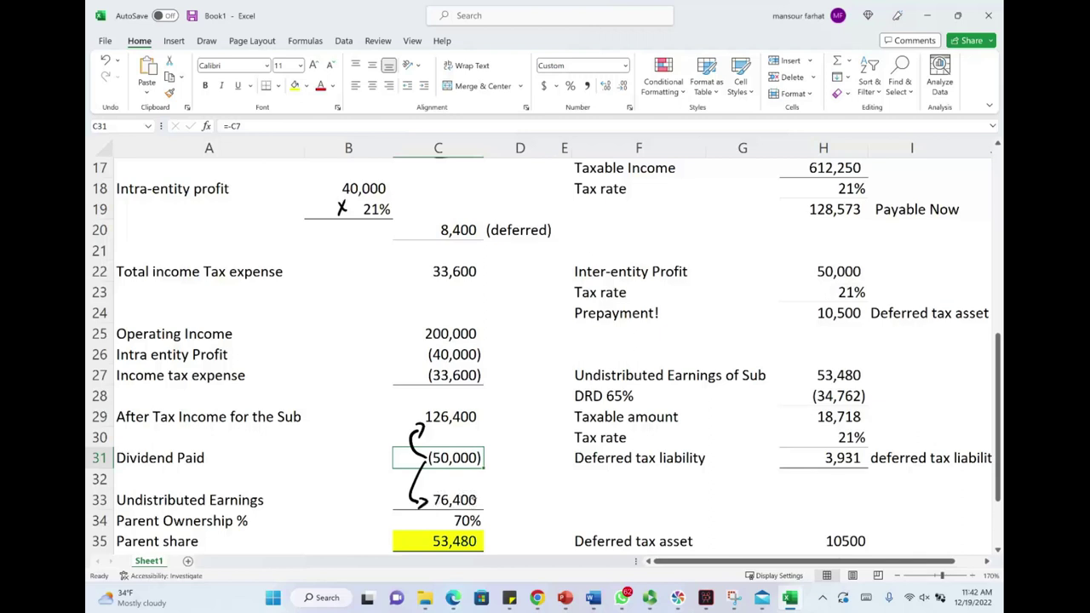
key(ctrl+z)
key(ctrl+z)
Step: Point a short ink arrow at the Undistributed Earnings amount and handwrite "R/E" above it
drag(403, 502, 415, 507)
mouse_move(471, 473)
mouse_down()
mouse_move(469, 486)
mouse_move(479, 471)
mouse_up()
mouse_move(489, 468)
mouse_down()
mouse_move(482, 487)
mouse_move(505, 465)
mouse_up()
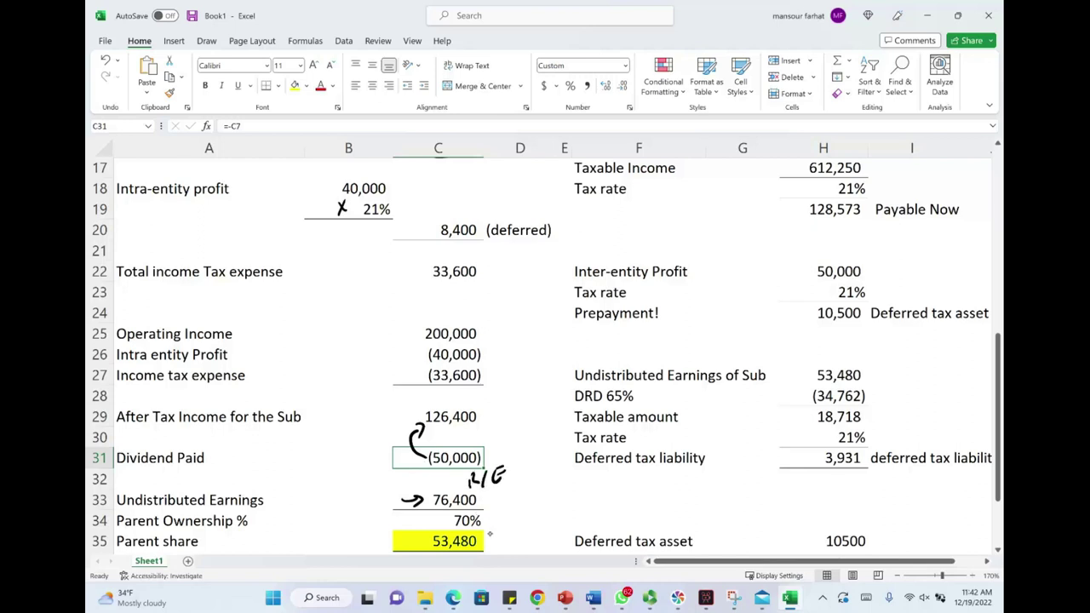
Step: Draw arrows to the 70% parent ownership and the 53,480 parent share, and underline and circle the share
mouse_move(421, 520)
mouse_down()
mouse_move(443, 520)
mouse_move(435, 527)
mouse_up()
drag(394, 543, 477, 552)
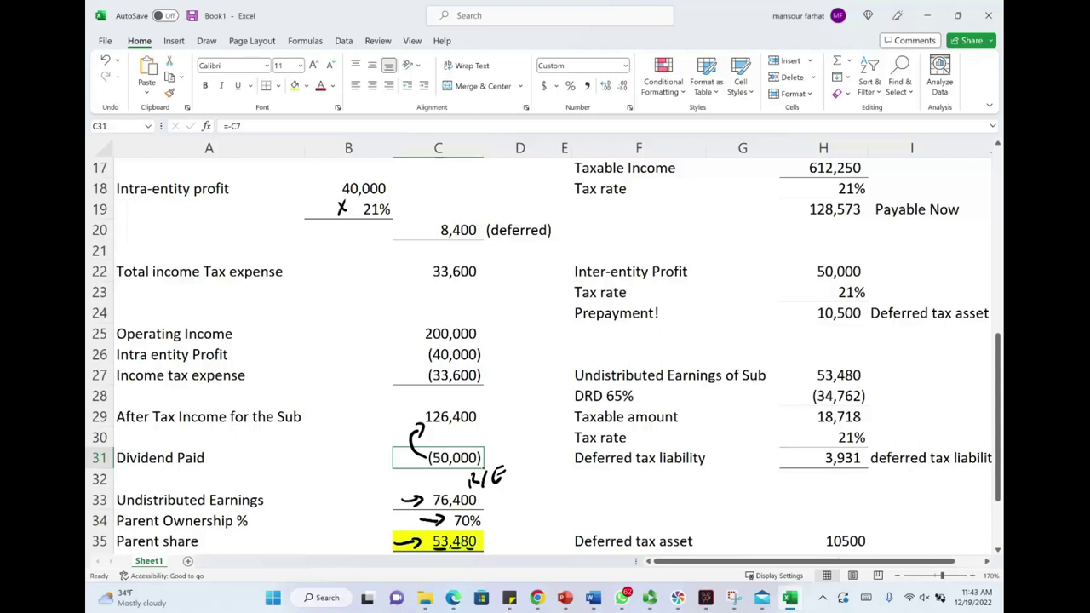
mouse_move(449, 527)
mouse_down()
mouse_move(414, 540)
mouse_move(461, 555)
mouse_move(430, 527)
mouse_move(477, 553)
mouse_up()
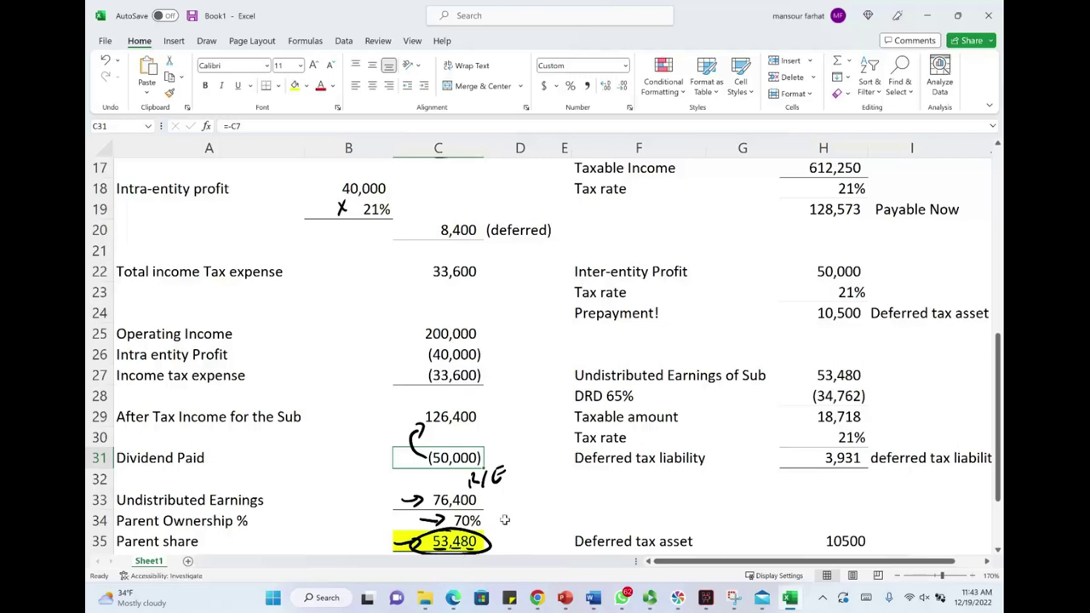
Step: Check the formulas behind the parent's Operating Income in G14 and Dividend from Sub in G15 against the data table
scroll(503, 520, up, 2)
scroll(502, 519, up, 5)
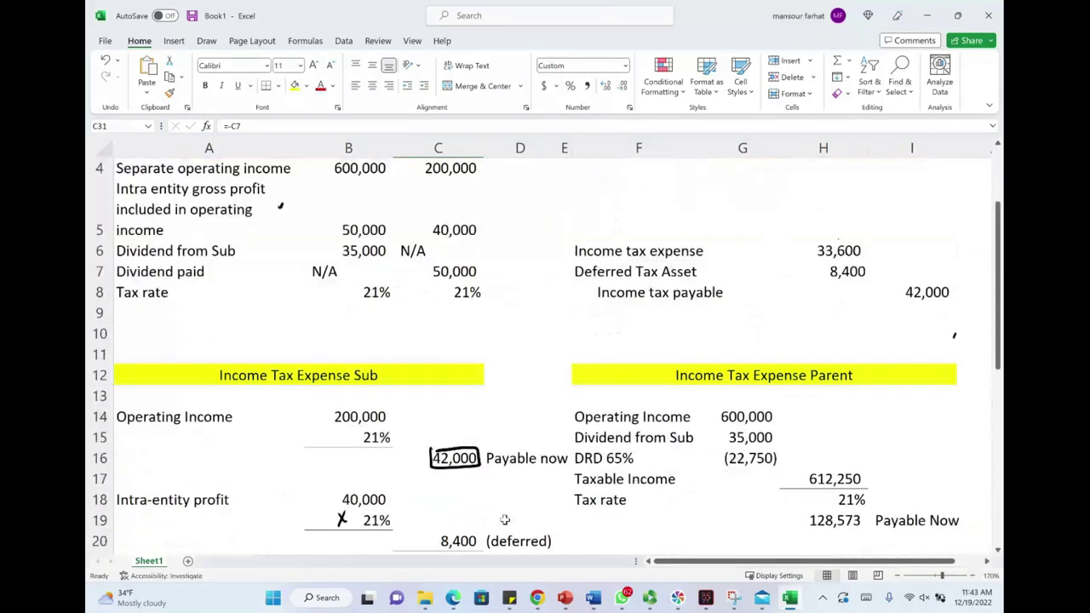
scroll(715, 447, down, 1)
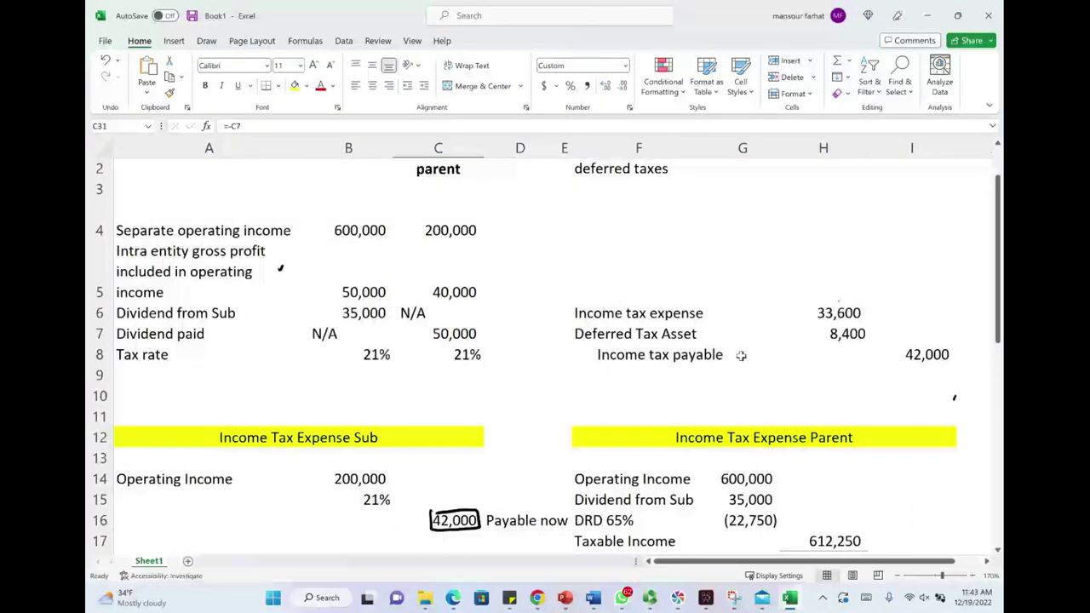
click(762, 481)
text(=B4)
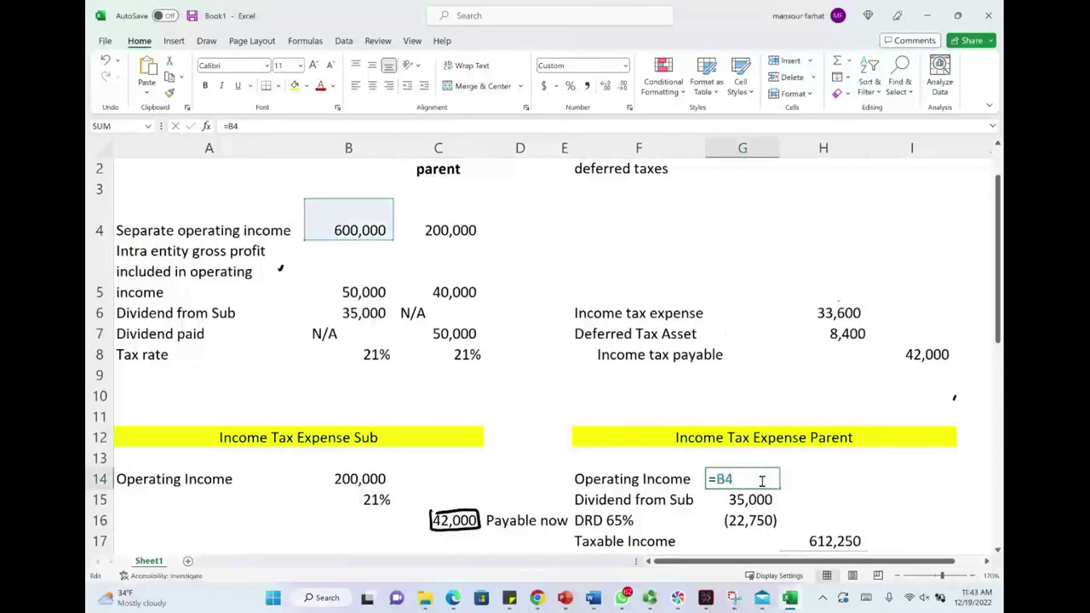
key(ctrl+Return)
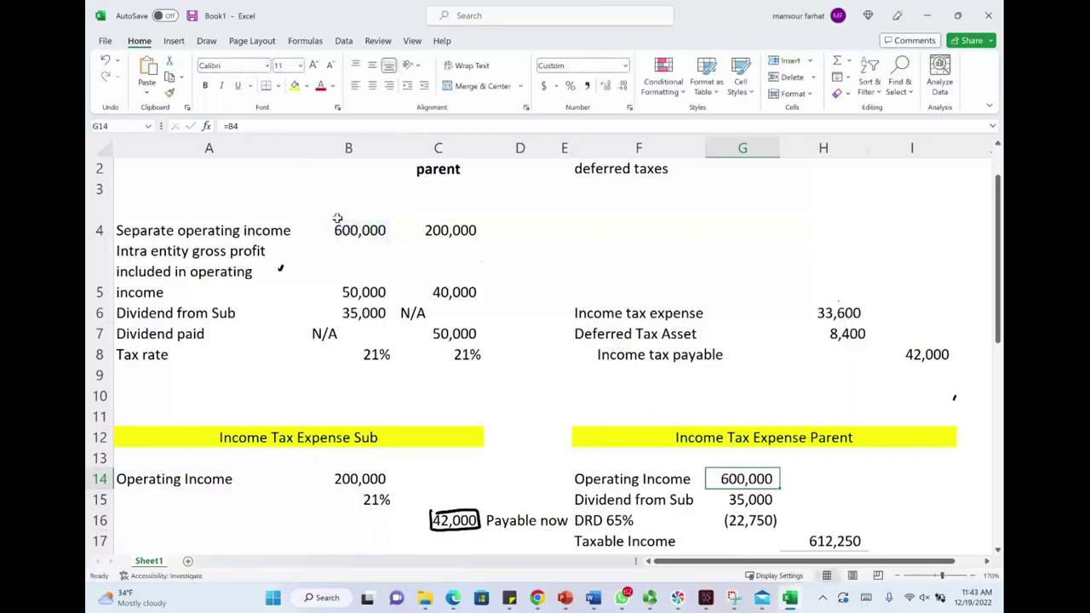
click(373, 233)
click(740, 475)
click(752, 501)
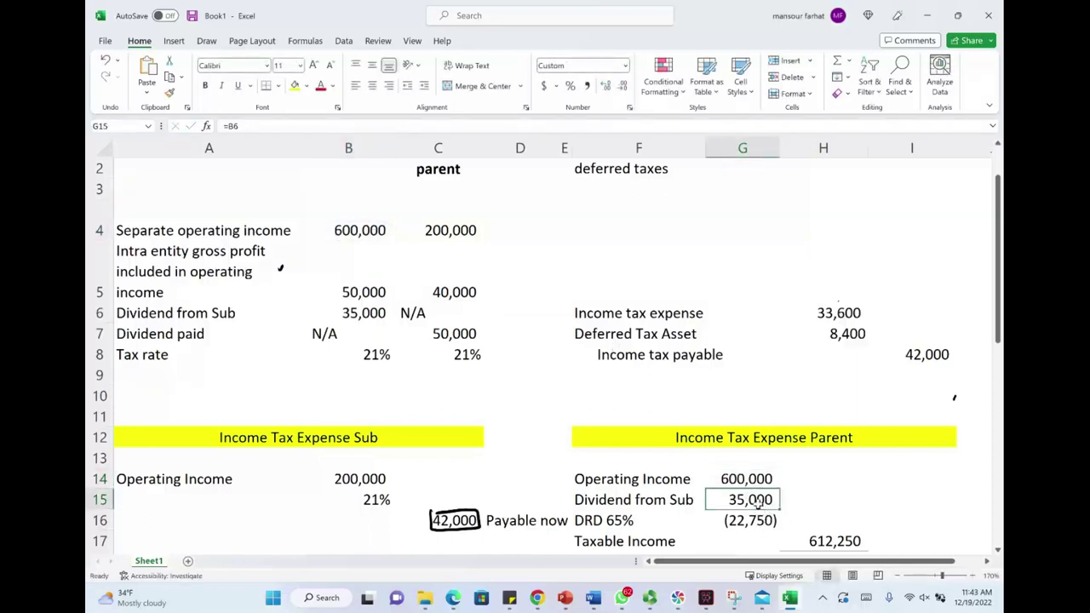
double_click(756, 502)
key(Escape)
Step: Handwrite "70% → Dividend Received Deduction" above the Income Tax Expense Parent heading, and mark 35,000 plus and (22,750) minus
mouse_move(651, 397)
mouse_down()
mouse_move(655, 415)
mouse_move(671, 402)
mouse_move(697, 406)
mouse_up()
mouse_move(708, 402)
mouse_down()
mouse_move(750, 391)
mouse_move(764, 404)
mouse_up()
mouse_move(770, 390)
mouse_down()
mouse_move(785, 400)
mouse_move(800, 382)
mouse_move(812, 393)
mouse_up()
mouse_move(836, 380)
mouse_down()
mouse_move(835, 392)
mouse_move(849, 388)
mouse_up()
mouse_move(851, 386)
mouse_down()
mouse_move(908, 371)
mouse_move(891, 411)
mouse_move(927, 385)
mouse_move(949, 385)
mouse_move(928, 378)
mouse_move(961, 381)
mouse_up()
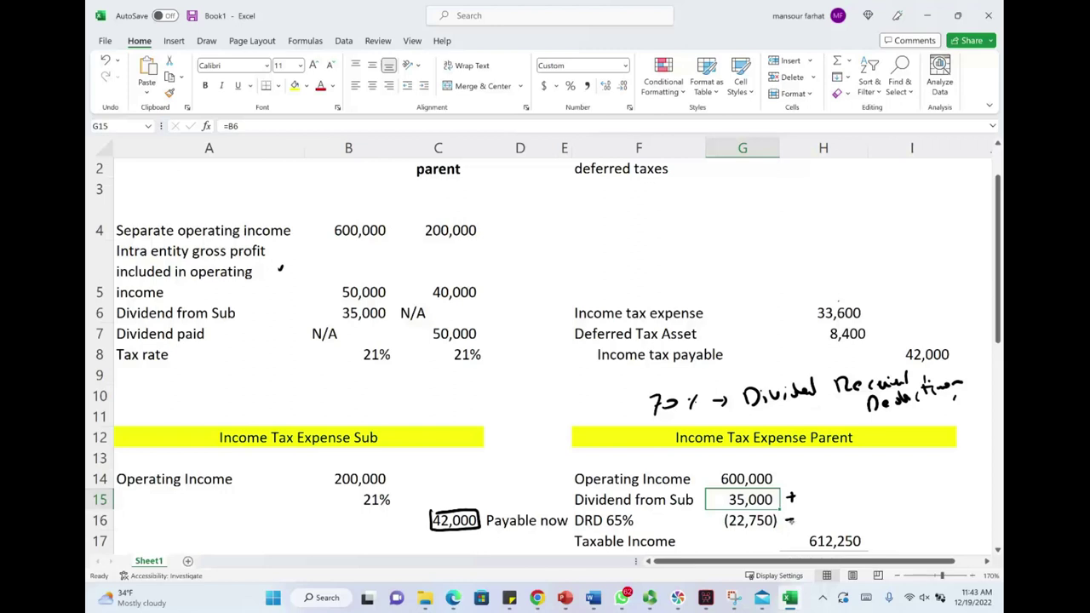
Step: Circle the 65% DRD rate, draw an arrow from 35,000 to (22,750), and undo both together with the plus and minus marks
mouse_move(621, 511)
mouse_down()
mouse_move(637, 510)
mouse_move(616, 509)
mouse_up()
drag(720, 506, 722, 522)
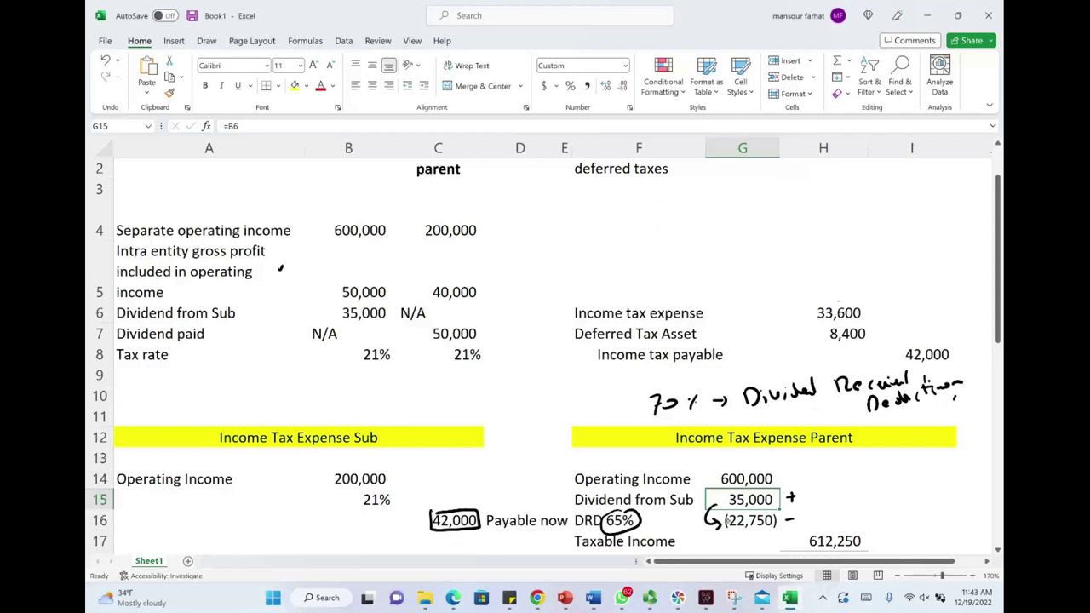
key(ctrl+z)
key(ctrl+z)
key(ctrl+z)
key(ctrl+z)
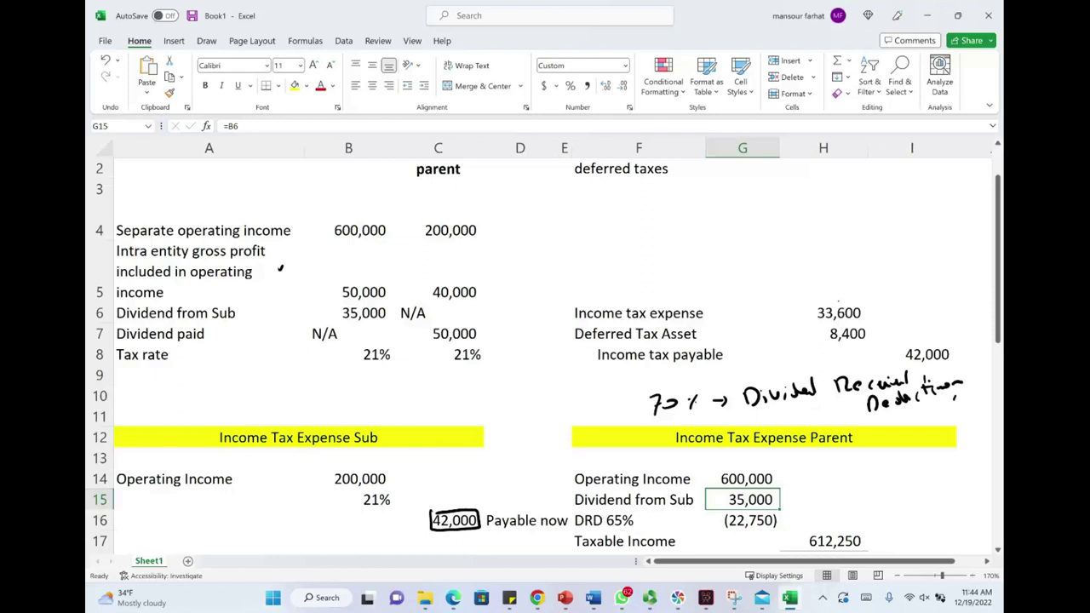
Step: Underline DRD and the handwritten Dividend Received Deduction, and put a plus before the 35,000 dividend and a minus before (22,750)
drag(576, 529, 604, 531)
mouse_move(737, 414)
mouse_down()
mouse_move(877, 385)
mouse_move(973, 390)
mouse_up()
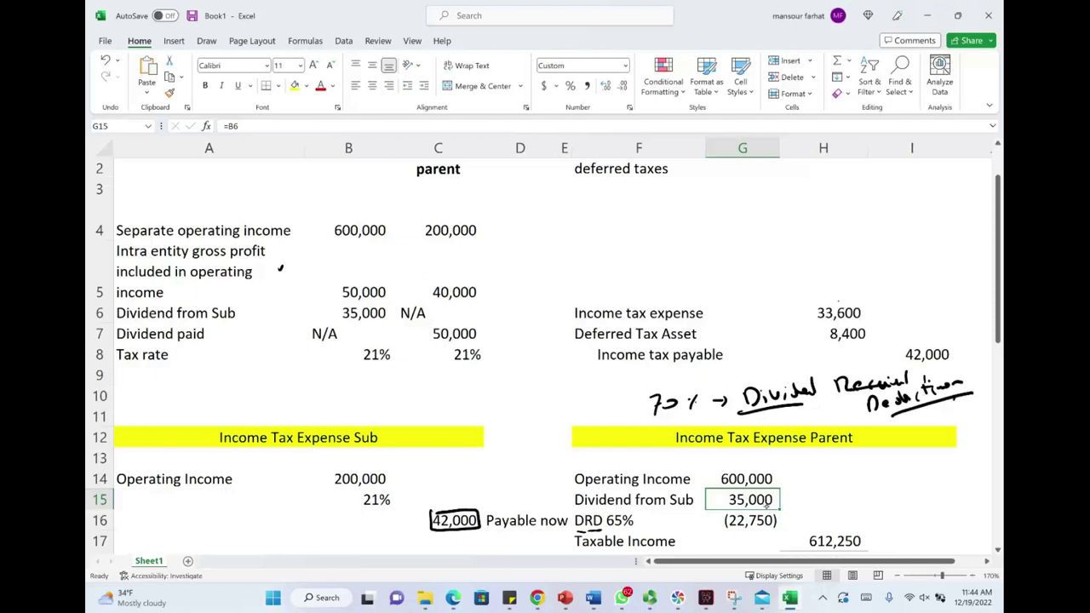
drag(713, 500, 724, 499)
drag(719, 491, 724, 519)
Step: Circle the parent's 21% tax rate, mark 128,573 with an arrow and double underline, and circle Payable Now
scroll(545, 358, down, 2)
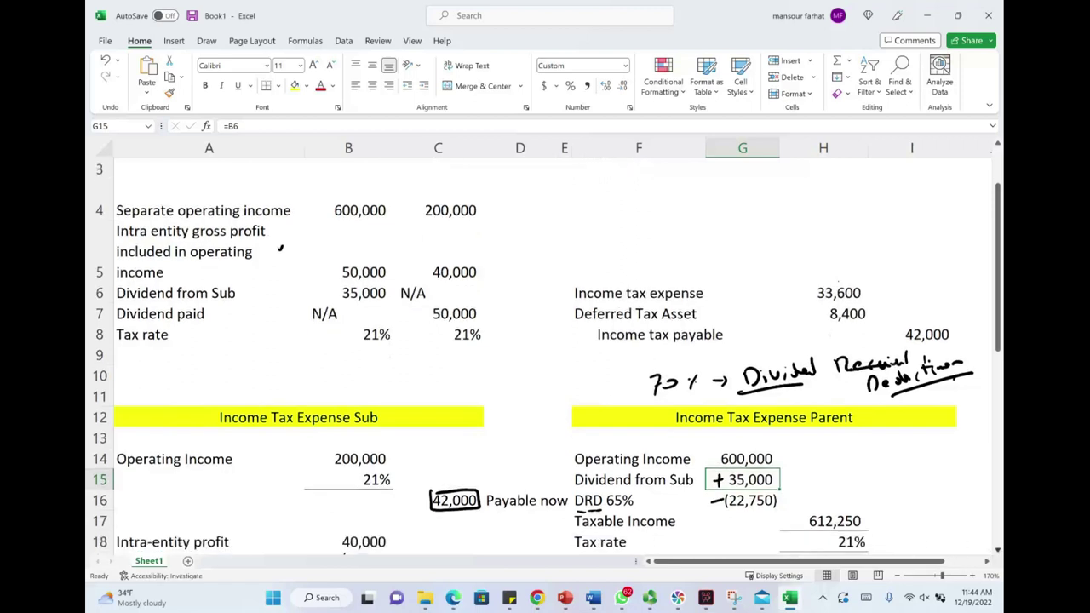
drag(850, 474, 854, 471)
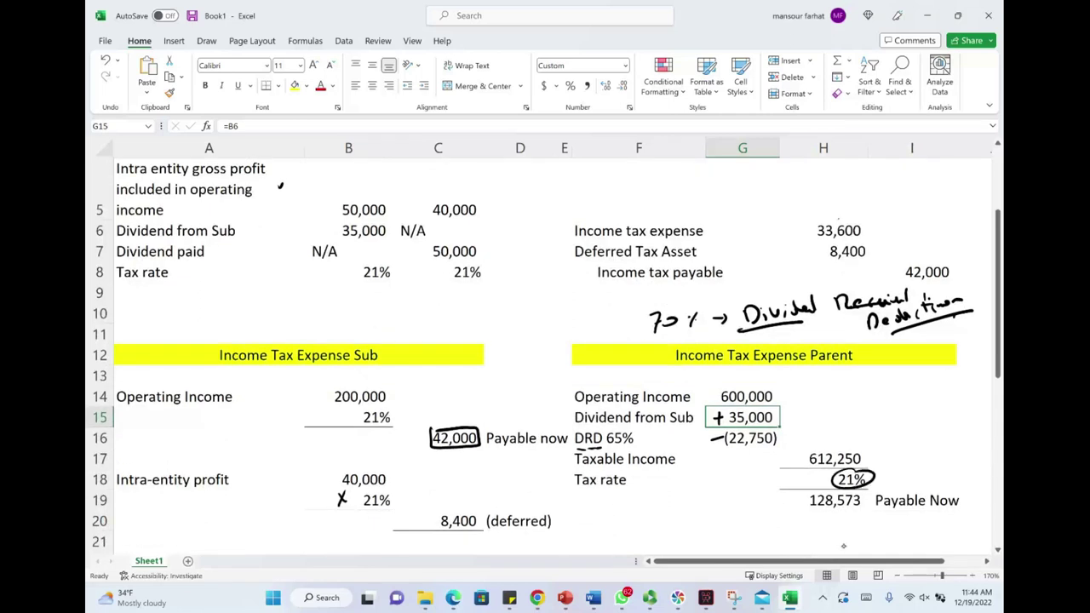
drag(773, 504, 874, 516)
mouse_move(918, 485)
mouse_down()
mouse_move(948, 486)
mouse_move(907, 516)
mouse_move(933, 483)
mouse_up()
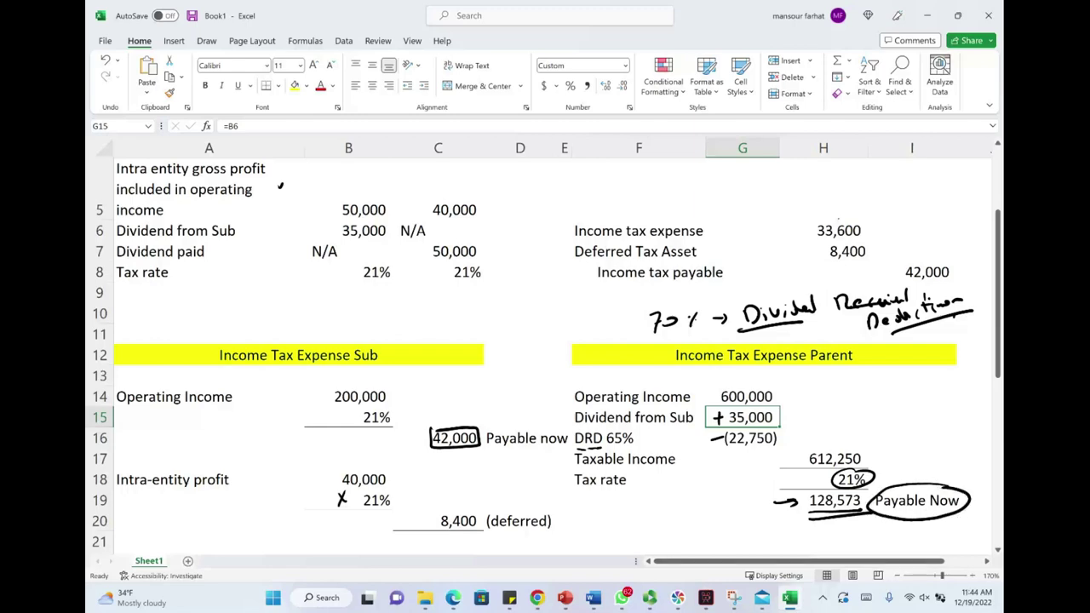
Step: Circle the 128,573 credit in the parent's journal entry and draw an arrow toward it from Income tax payable
scroll(545, 358, down, 3)
scroll(545, 357, down, 1)
scroll(545, 358, down, 5)
scroll(545, 357, right, 3)
click(549, 352)
scroll(545, 358, down, 1)
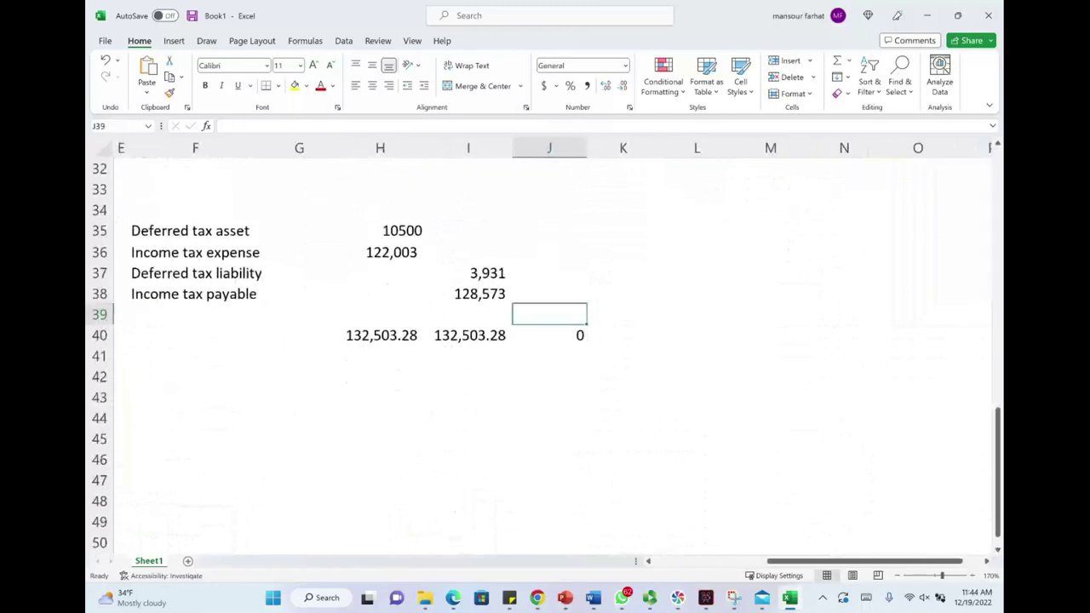
scroll(545, 358, up, 9)
scroll(545, 357, left, 2)
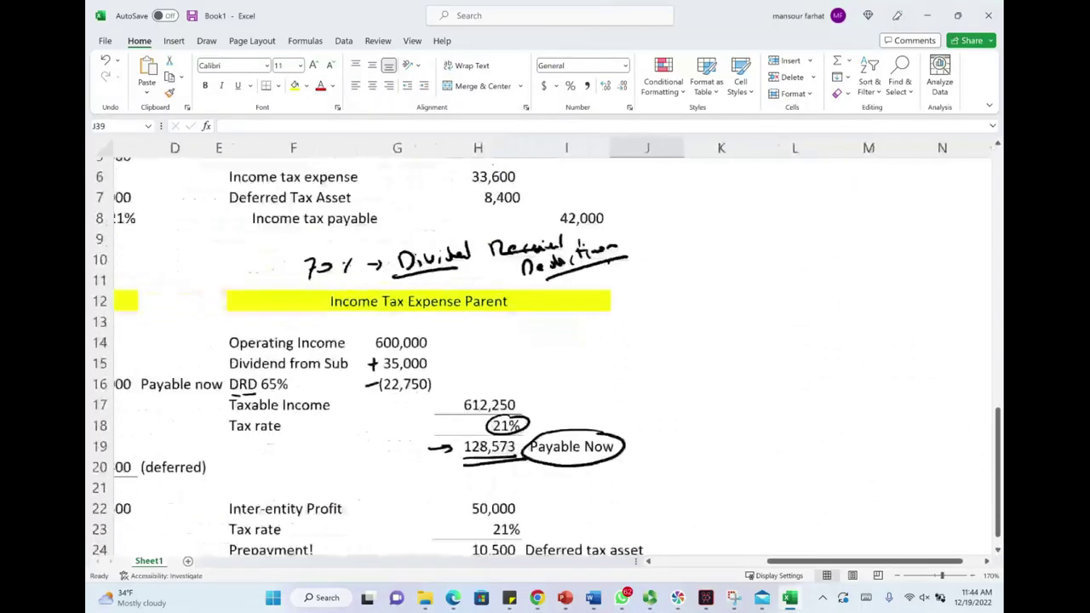
scroll(545, 357, down, 7)
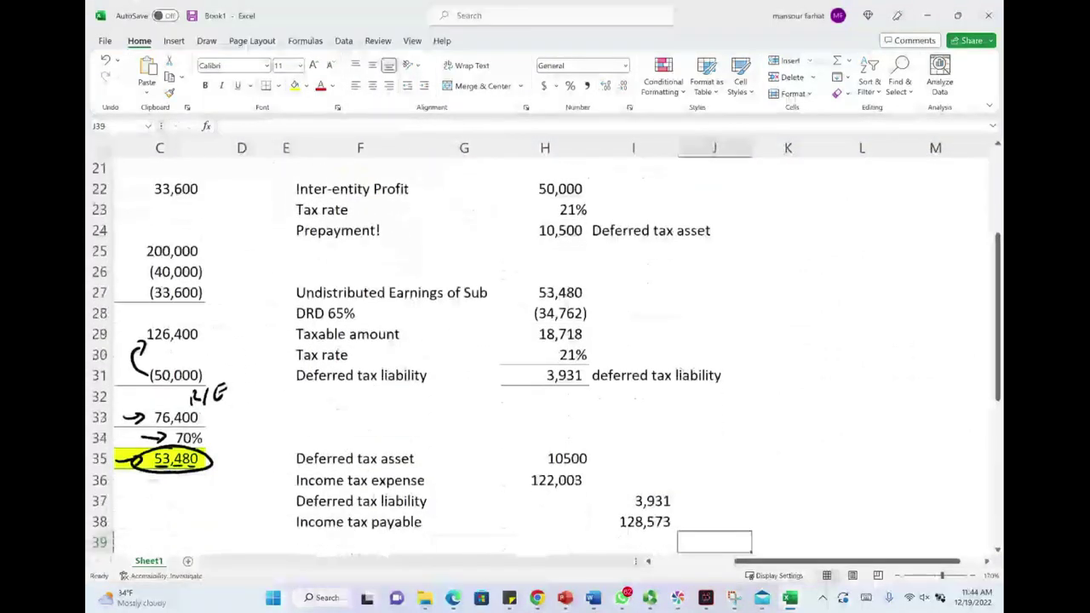
mouse_move(647, 402)
mouse_down()
mouse_move(686, 426)
mouse_move(690, 408)
mouse_up()
drag(444, 419, 594, 418)
drag(584, 412, 586, 425)
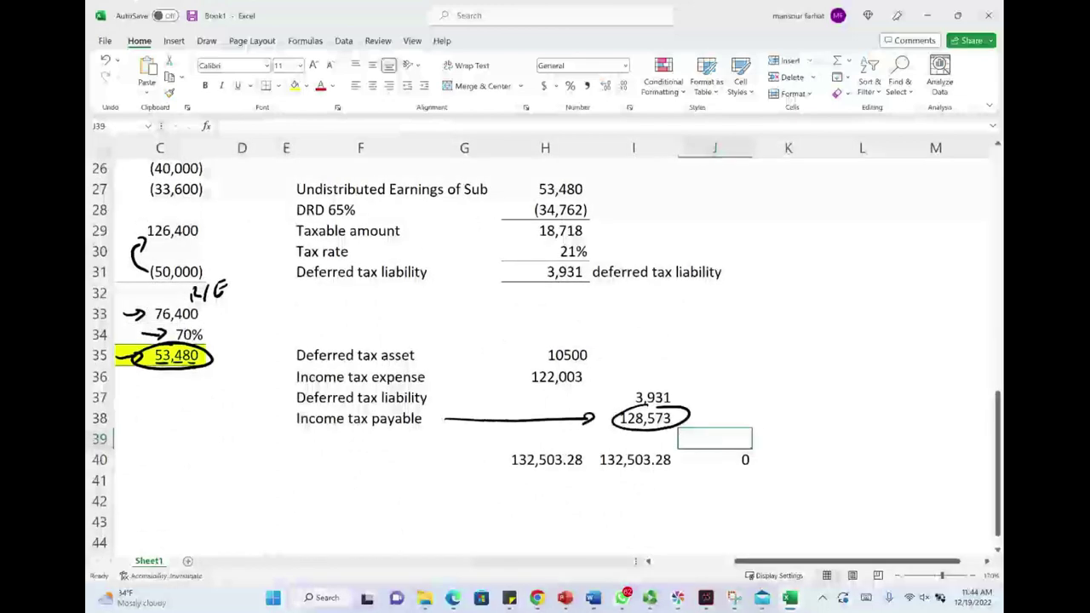
Step: Erase the ink marks around the parent's 128,573, Payable Now, 21% rate, 35,000 dividend and (22,750) deduction
scroll(605, 400, up, 6)
drag(604, 400, 606, 381)
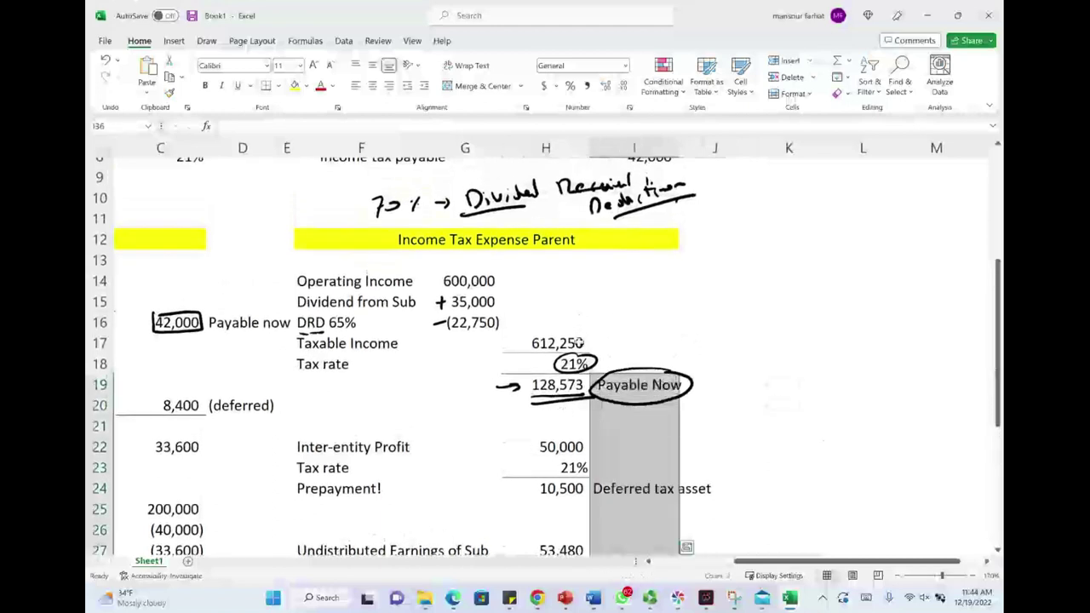
click(556, 407)
key(Delete)
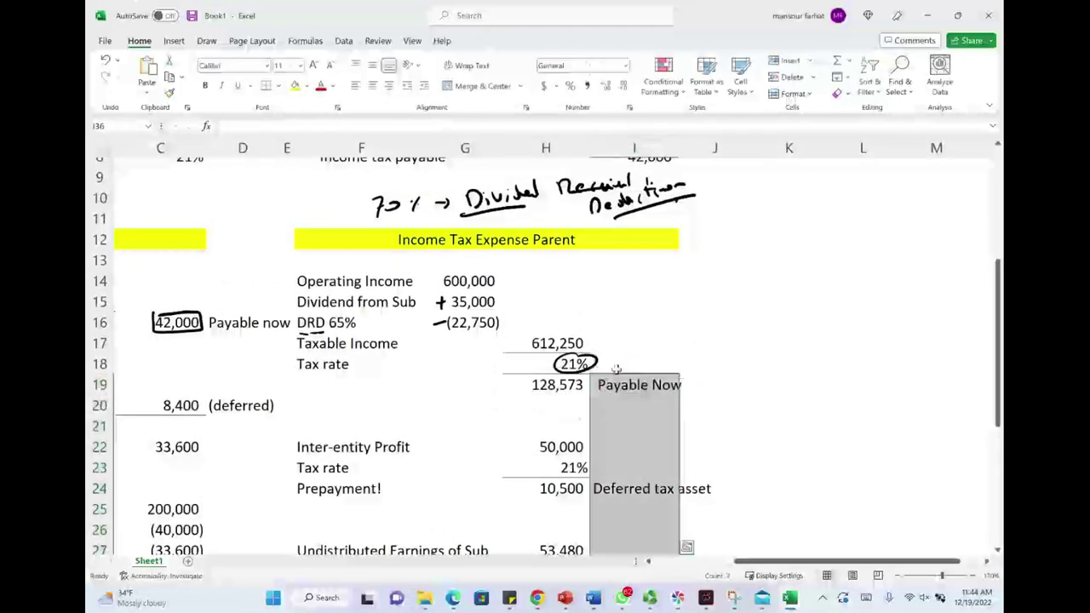
click(585, 362)
key(Delete)
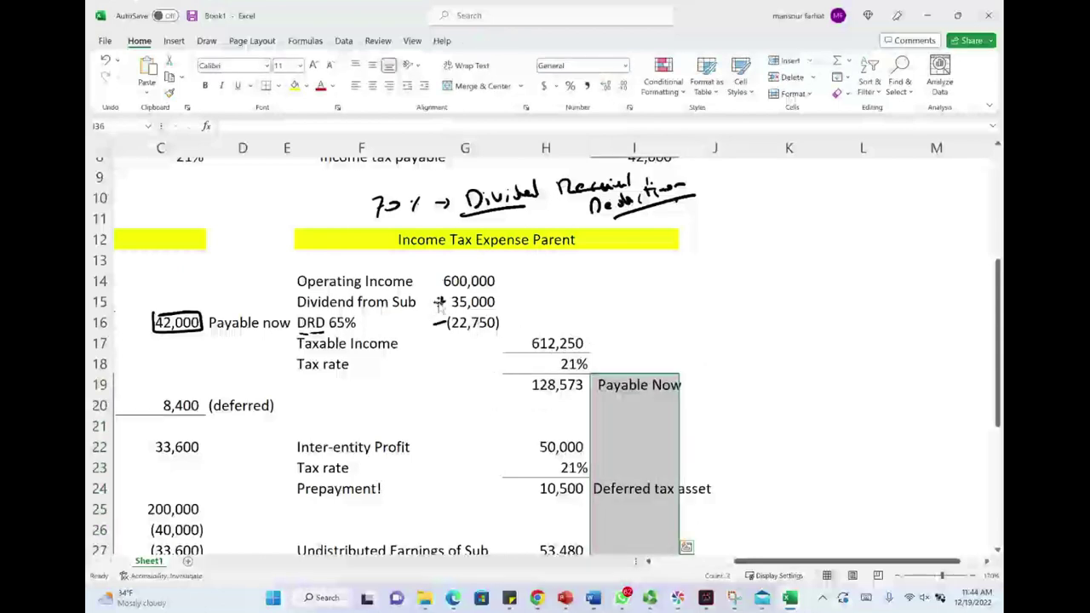
click(441, 301)
key(Delete)
click(439, 322)
key(Delete)
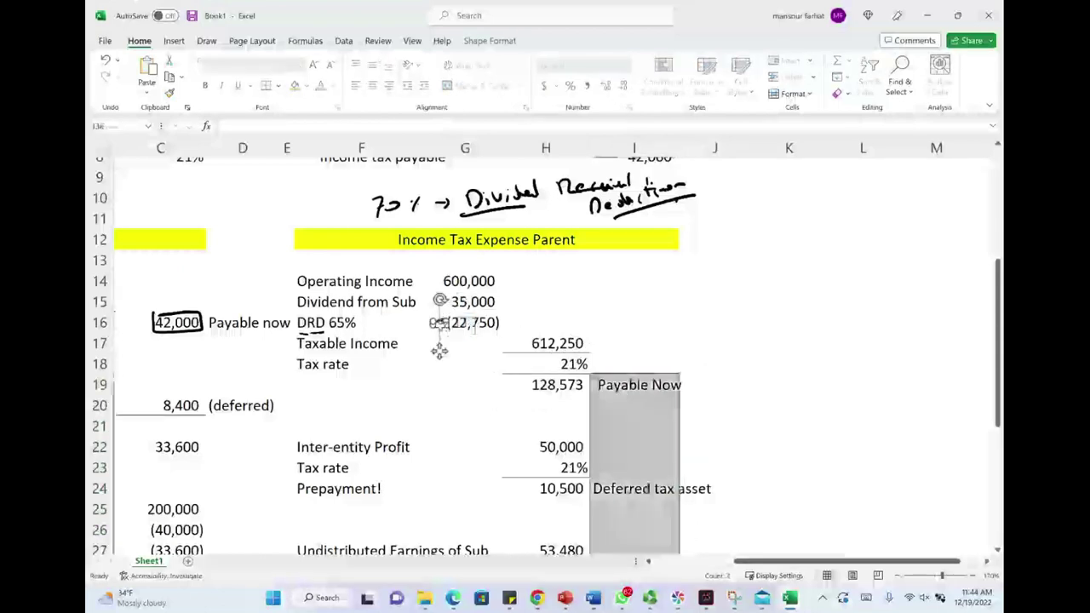
Step: Erase the handwritten "70% → Dividend Received Deduction" note and its underlines above the parent heading
click(596, 184)
key(Delete)
click(516, 197)
key(Delete)
click(634, 209)
key(Delete)
click(492, 213)
key(Delete)
click(387, 204)
key(Delete)
click(442, 204)
key(Delete)
Step: Circle the parent's 50,000 Inter-entity Profit in ink
click(722, 441)
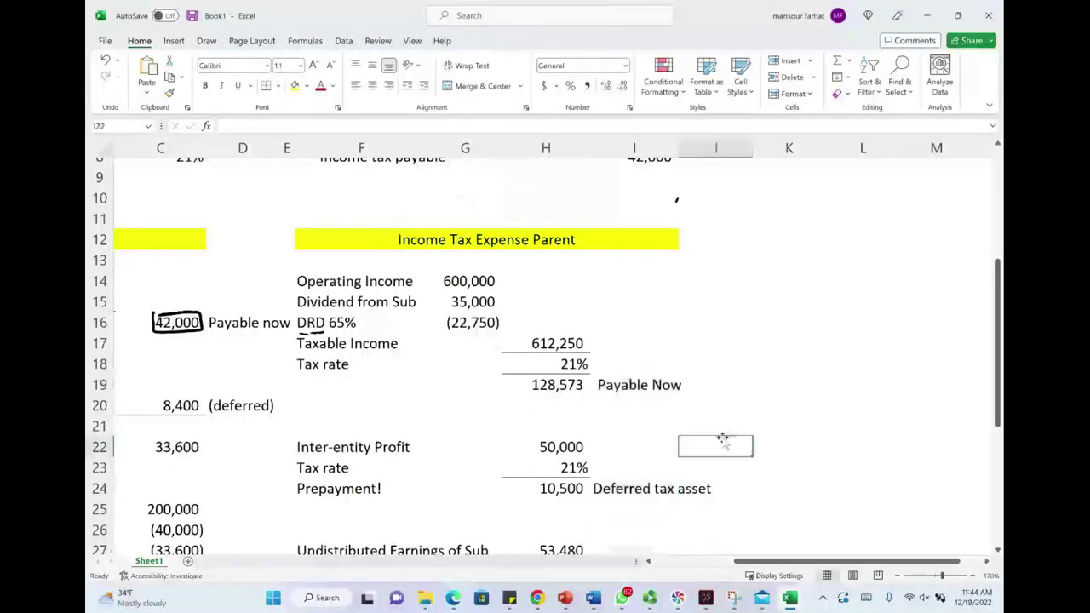
mouse_move(556, 435)
mouse_down()
mouse_move(530, 453)
mouse_move(587, 437)
mouse_move(552, 435)
mouse_up()
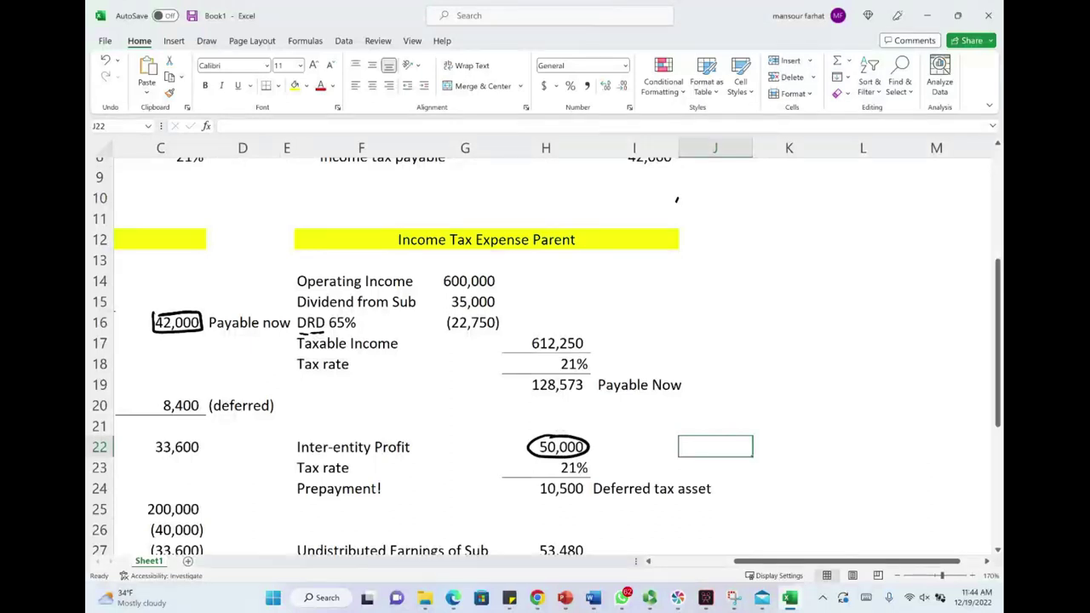
Step: Circle the 600,000 operating income and mark the inter-entity profit calculation in ink, boxing Deferred tax asset and underlining Prepayment!
drag(470, 266, 473, 271)
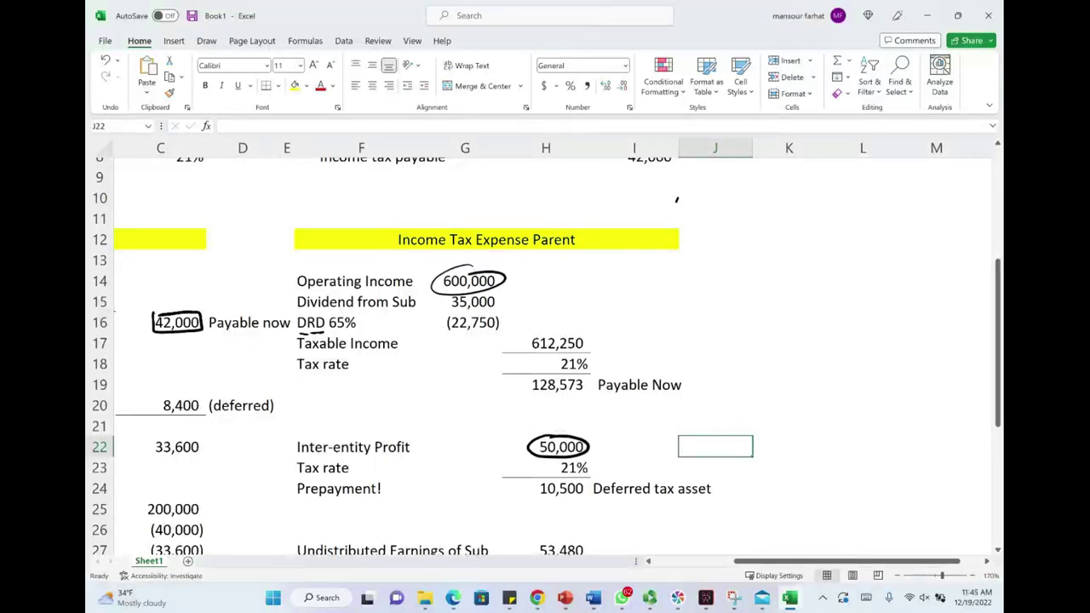
drag(512, 493, 528, 489)
mouse_move(593, 500)
mouse_down()
mouse_move(680, 504)
mouse_move(713, 475)
mouse_up()
drag(642, 477, 596, 504)
mouse_move(298, 495)
mouse_down()
mouse_move(382, 495)
mouse_move(381, 506)
mouse_up()
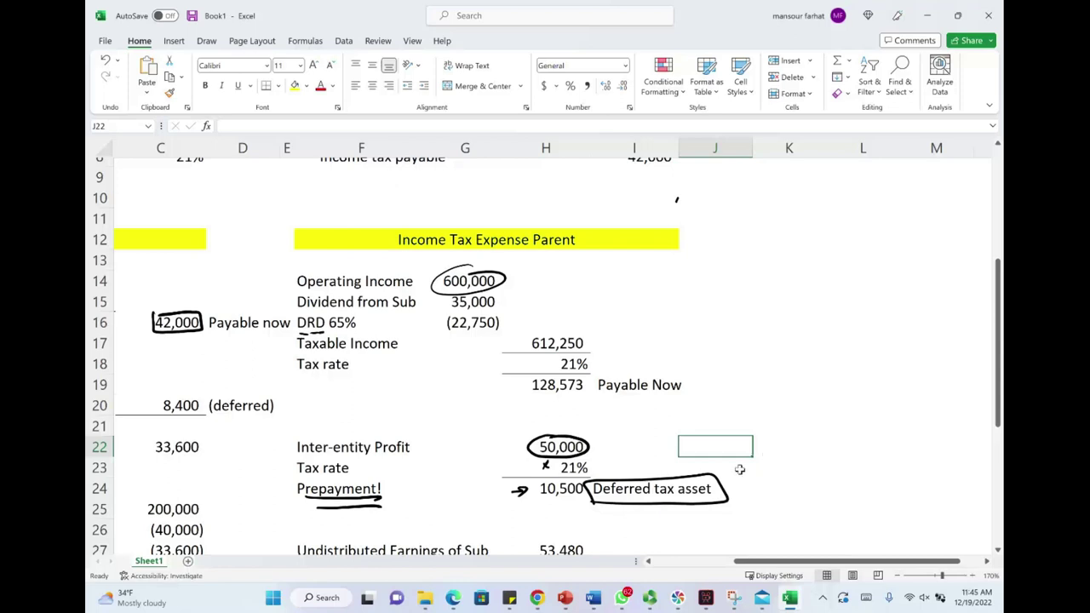
Step: Draw an ink arrow from the Deferred tax asset line toward its 10500 debit in the parent's journal entry
scroll(739, 469, down, 8)
scroll(740, 469, up, 1)
mouse_move(419, 279)
mouse_down()
mouse_move(457, 279)
mouse_move(453, 289)
mouse_up()
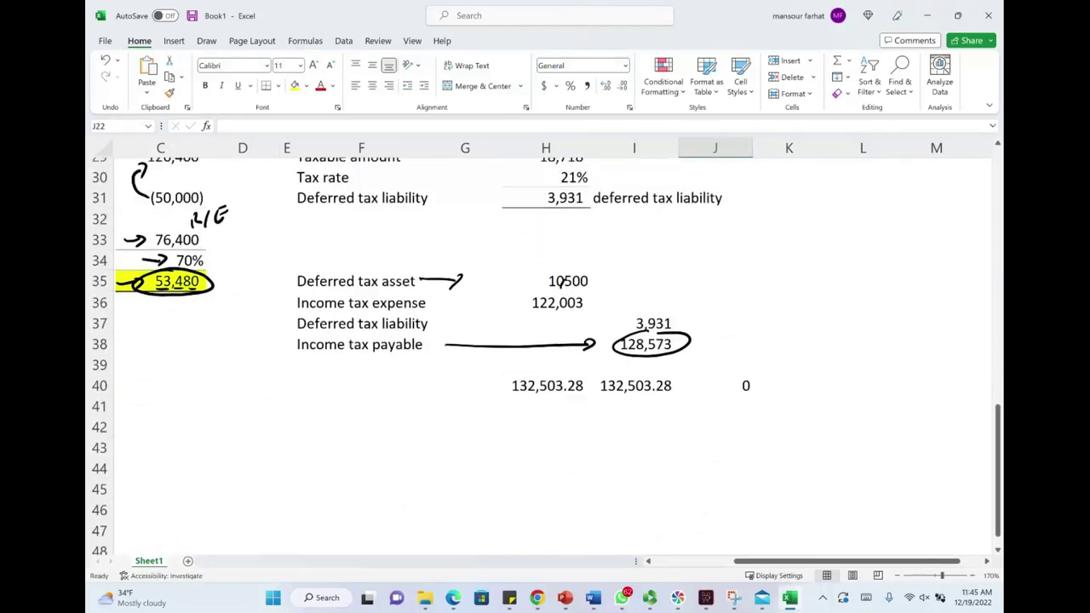
Step: Erase the ink circles, arrows and "R/E" note around the sub's dividend, undistributed earnings and parent share figures
scroll(959, 566, up, 5)
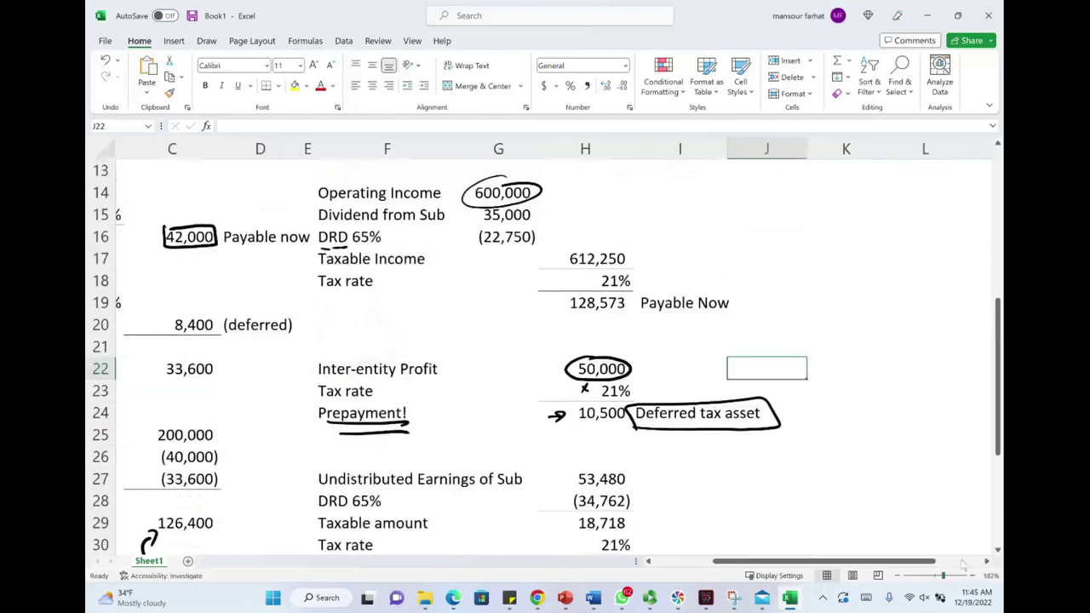
scroll(963, 566, down, 1)
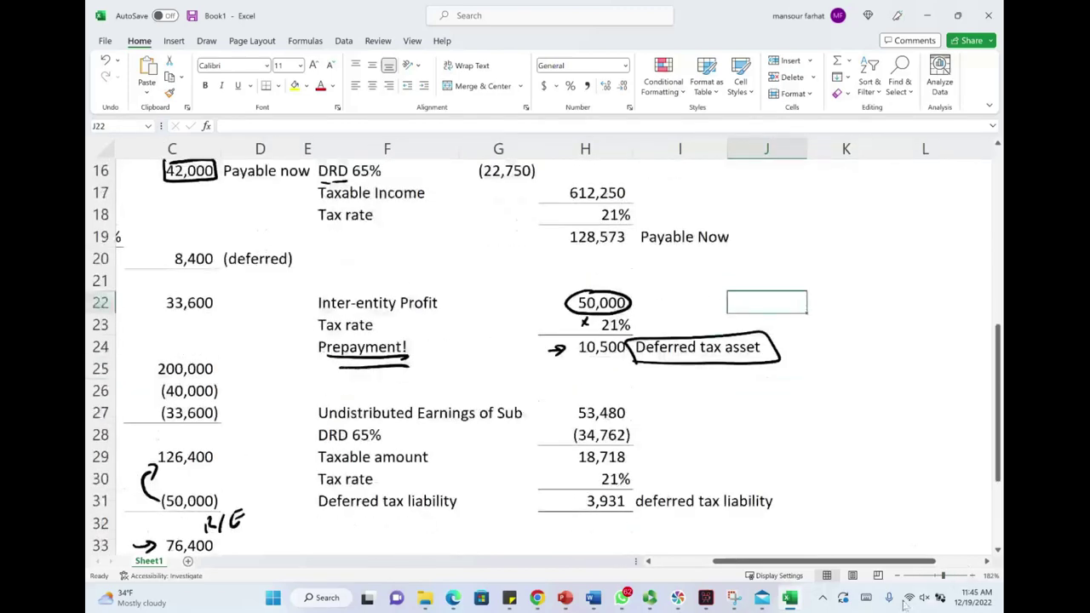
drag(732, 562, 671, 568)
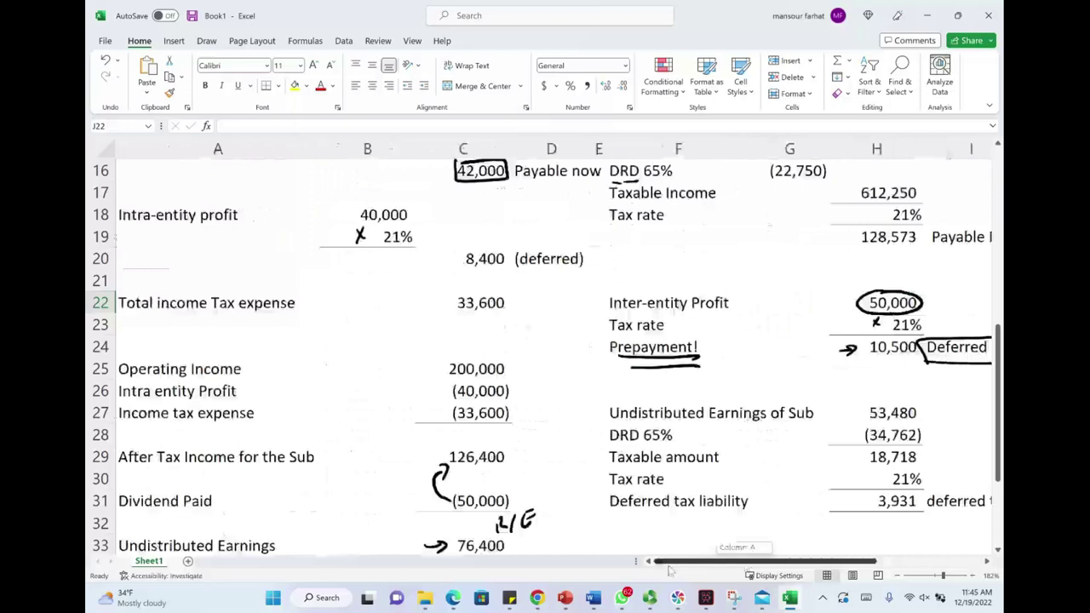
scroll(653, 545, down, 3)
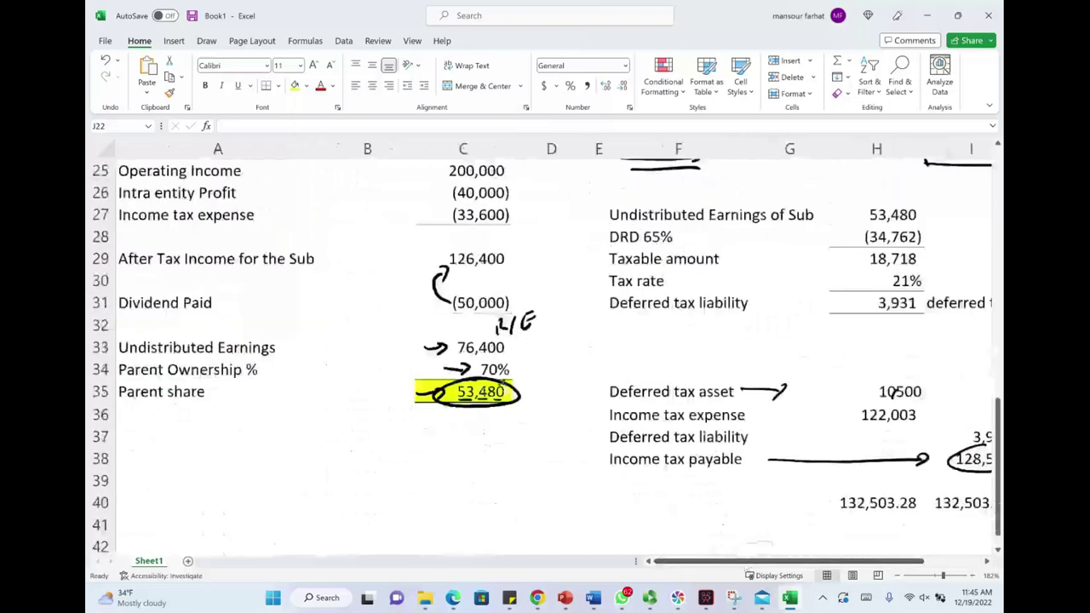
click(504, 385)
key(Delete)
click(458, 373)
key(Delete)
click(430, 391)
key(Delete)
click(436, 348)
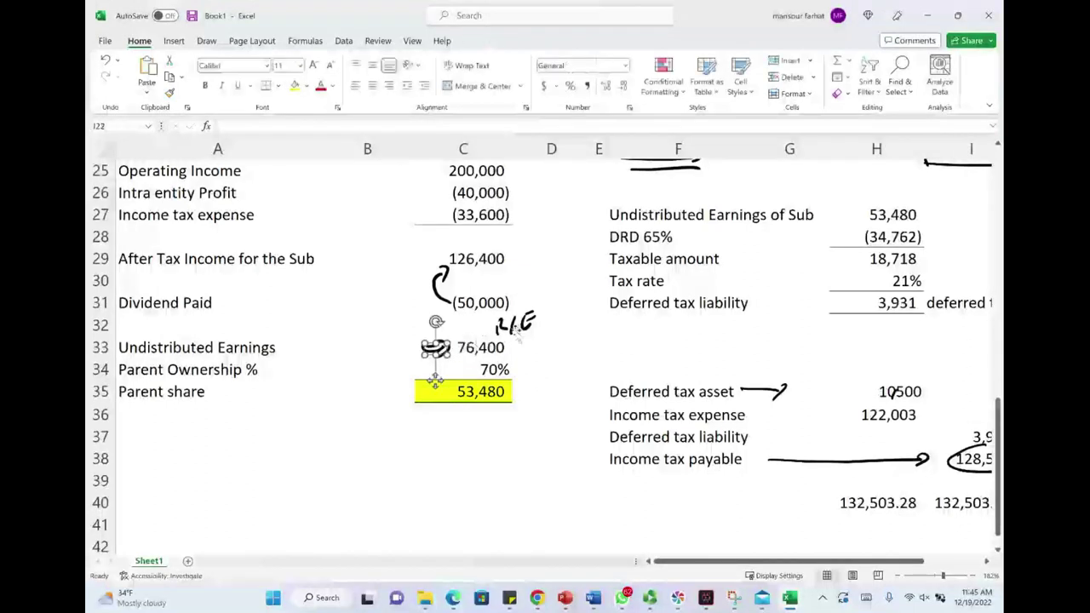
key(Delete)
click(515, 325)
key(Delete)
click(440, 283)
key(Delete)
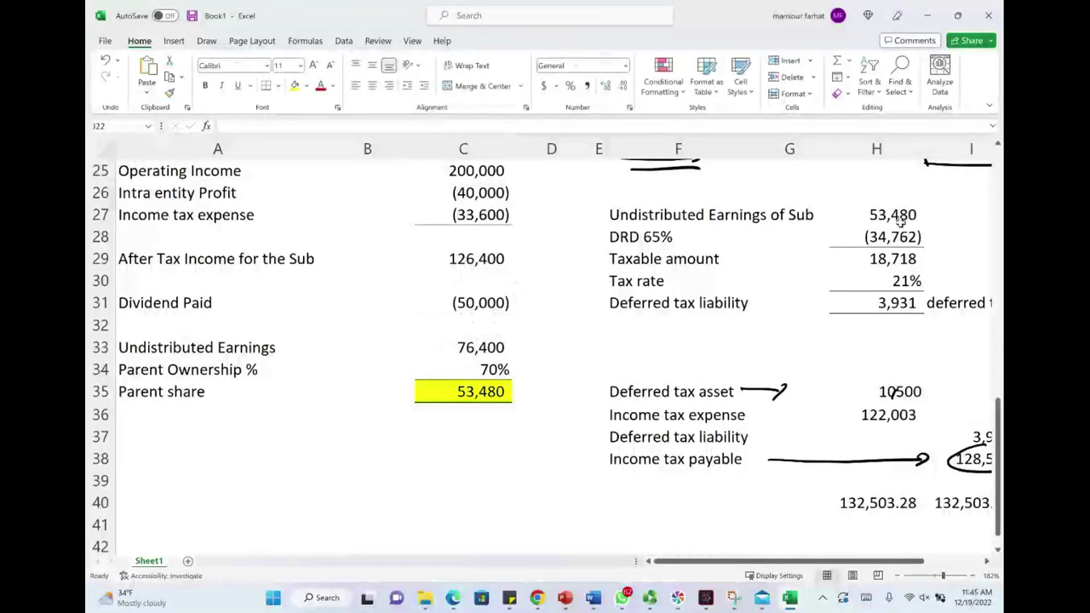
Step: Draw an ink arrow from the highlighted 53,480 parent share to the parent's Undistributed Earnings of Sub amount
click(901, 221)
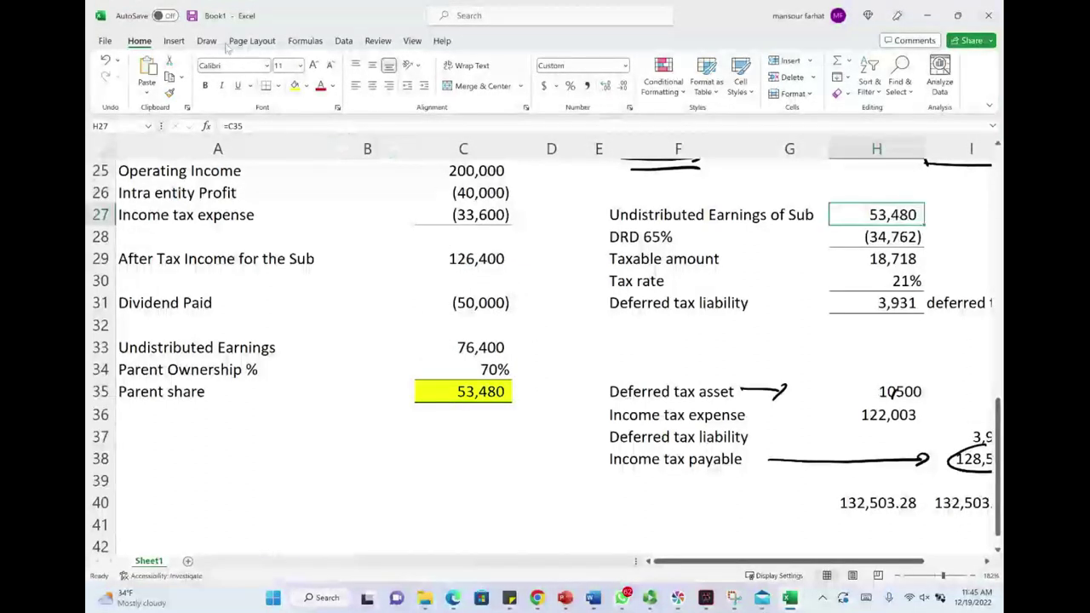
click(317, 41)
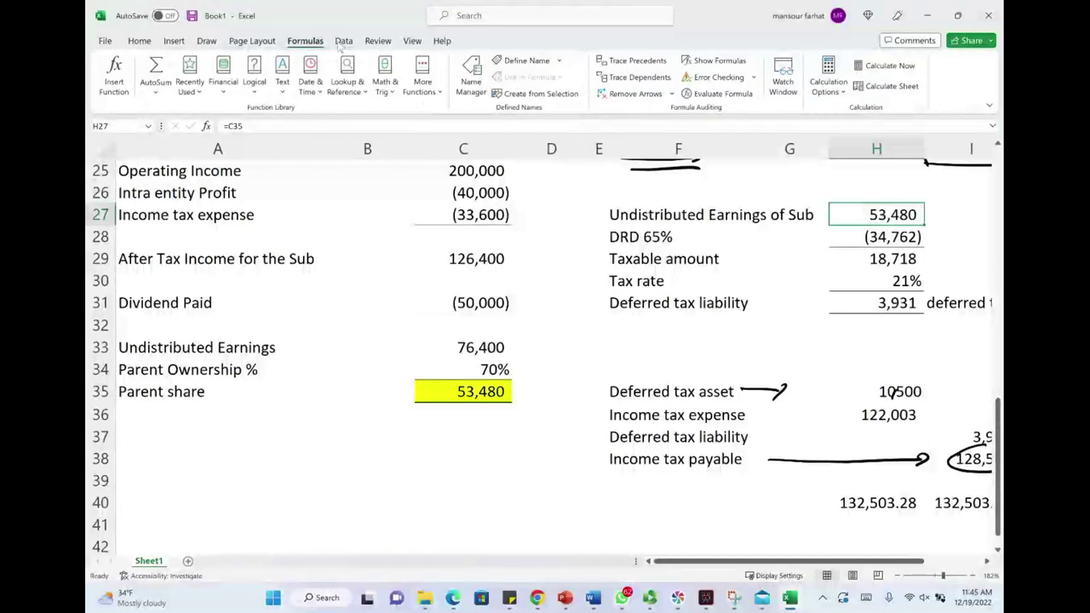
click(208, 45)
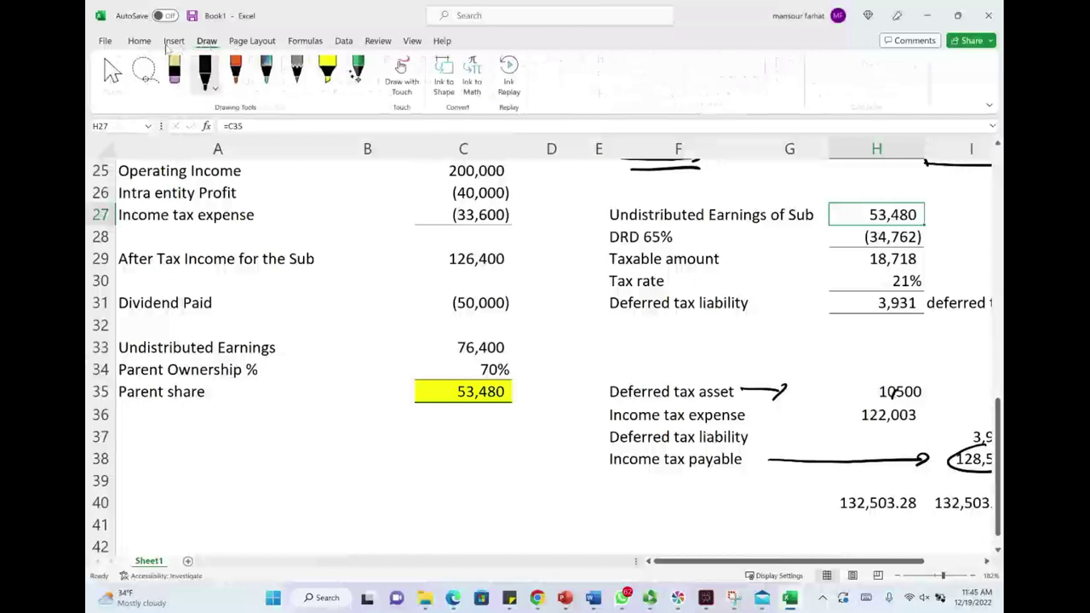
click(173, 43)
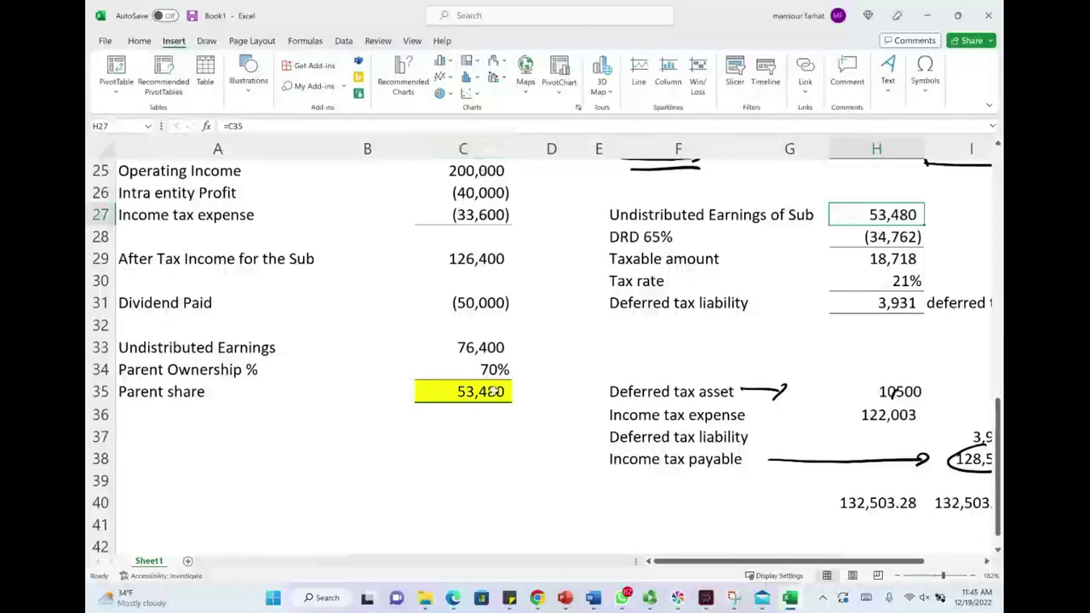
mouse_move(494, 383)
mouse_down()
mouse_move(515, 388)
mouse_move(835, 224)
mouse_up()
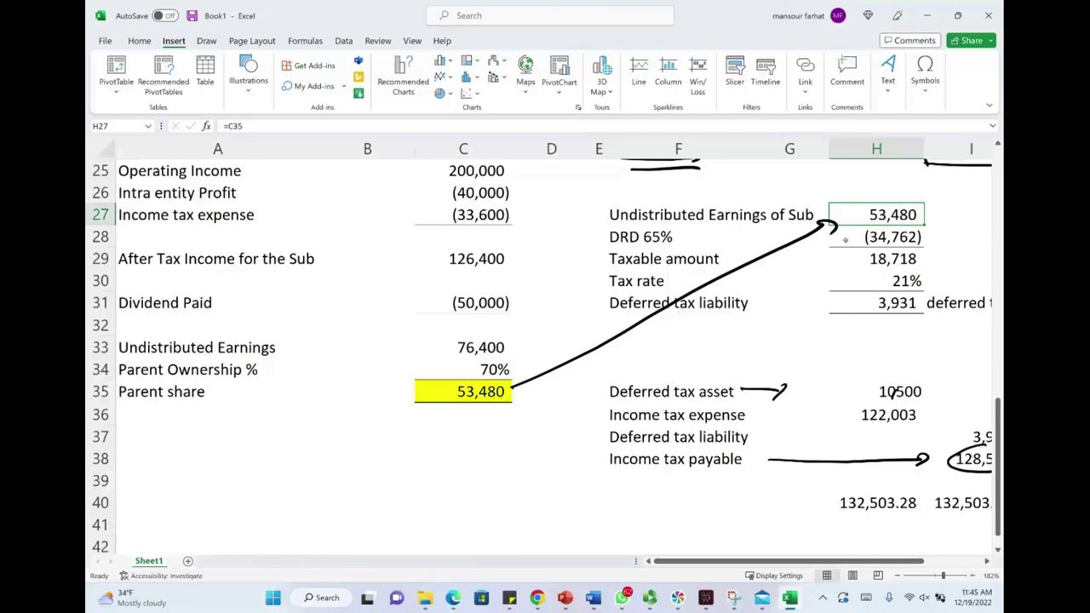
Step: Circle the 65% DRD and the 3,931 liability, marking the deduction, the 18,718 taxable amount and the 21% multiplication in ink
drag(846, 239, 856, 237)
drag(674, 227, 644, 235)
mouse_move(935, 260)
mouse_down()
mouse_move(948, 254)
mouse_move(928, 255)
mouse_up()
mouse_move(841, 259)
mouse_down()
mouse_move(886, 274)
mouse_move(878, 289)
mouse_up()
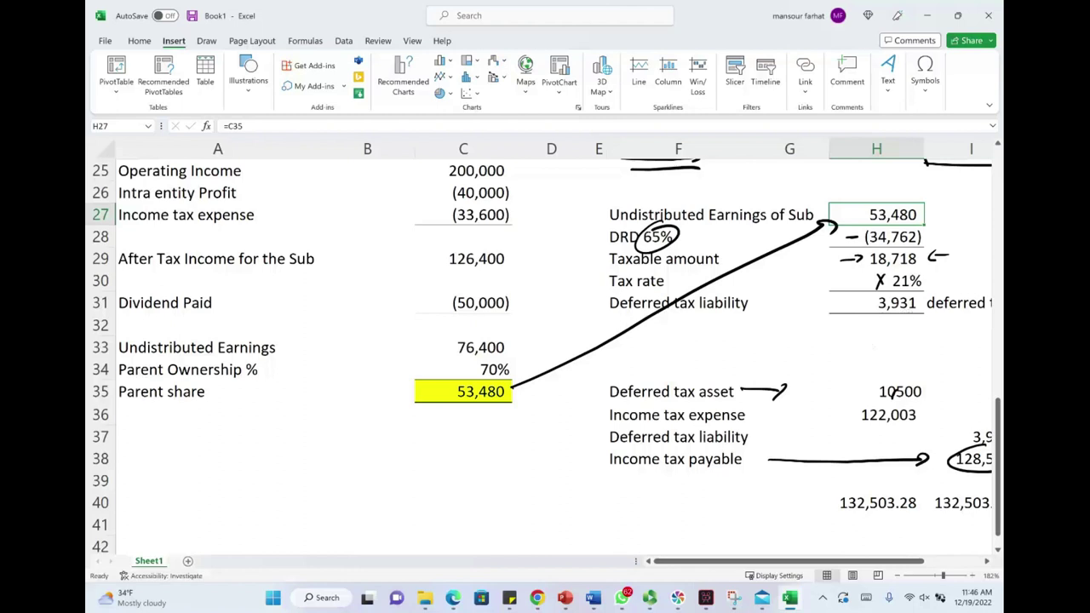
click(986, 561)
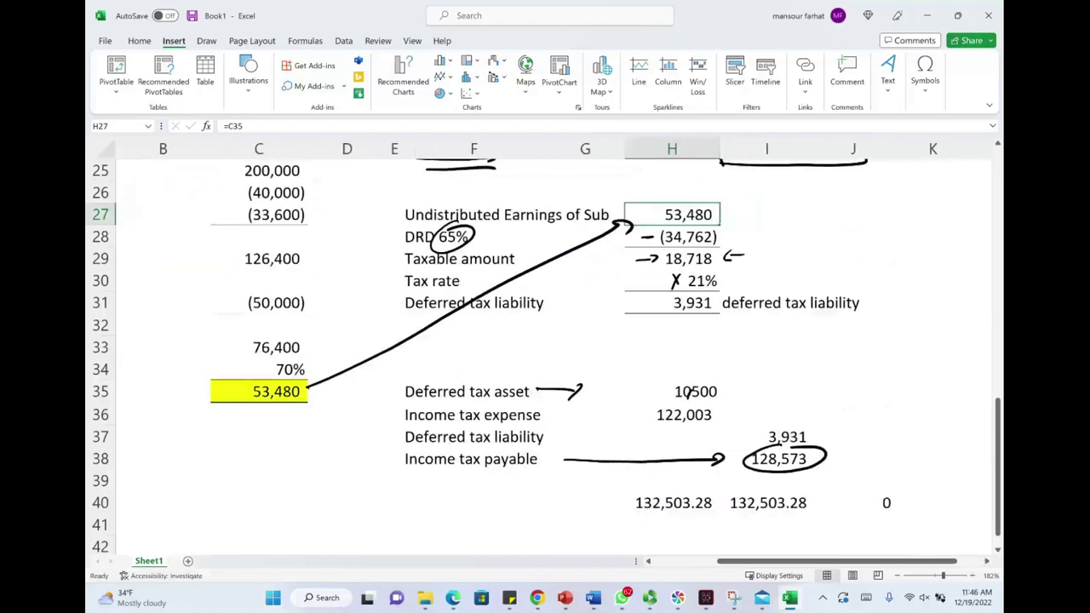
mouse_move(699, 293)
mouse_down()
mouse_move(714, 315)
mouse_move(722, 294)
mouse_up()
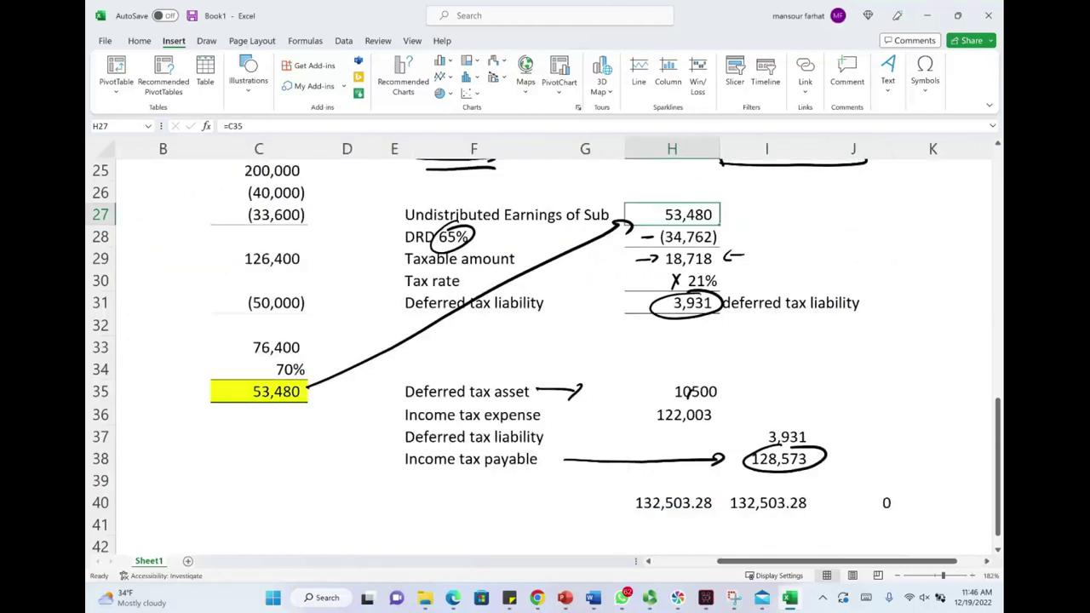
Step: Remove the arrow from the parent share and the ink marks beside the deferred tax liability calculation's amounts
key(ctrl+z)
key(ctrl+z)
key(ctrl+z)
key(ctrl+z)
key(ctrl+z)
key(ctrl+z)
key(ctrl+z)
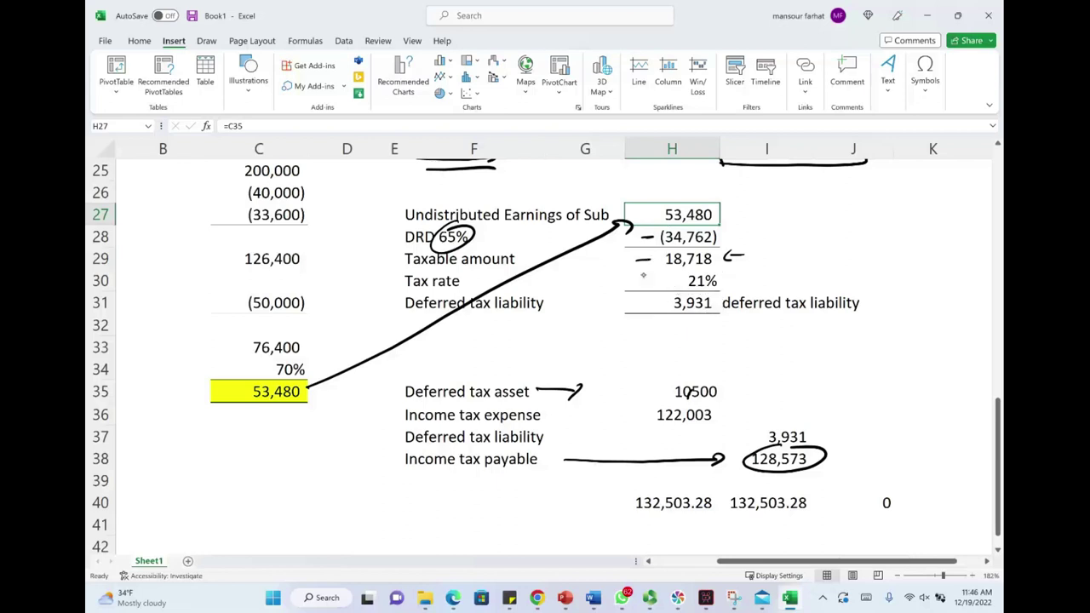
Step: Redraw the arrow from the circled 53,480 and mark the calculation down to the circled 3,931, double-underlining deferred tax liability
mouse_move(293, 374)
mouse_down()
mouse_move(317, 385)
mouse_move(426, 356)
mouse_move(615, 210)
mouse_up()
mouse_move(714, 213)
mouse_down()
mouse_move(720, 235)
mouse_move(729, 228)
mouse_up()
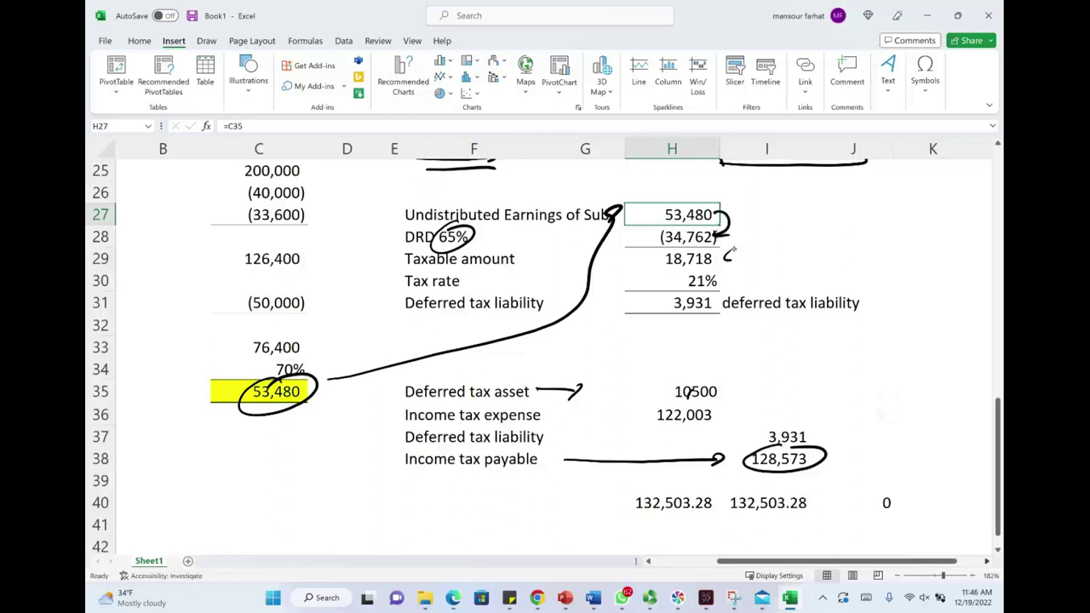
drag(737, 252, 668, 287)
mouse_move(695, 293)
mouse_down()
mouse_move(660, 300)
mouse_move(720, 293)
mouse_up()
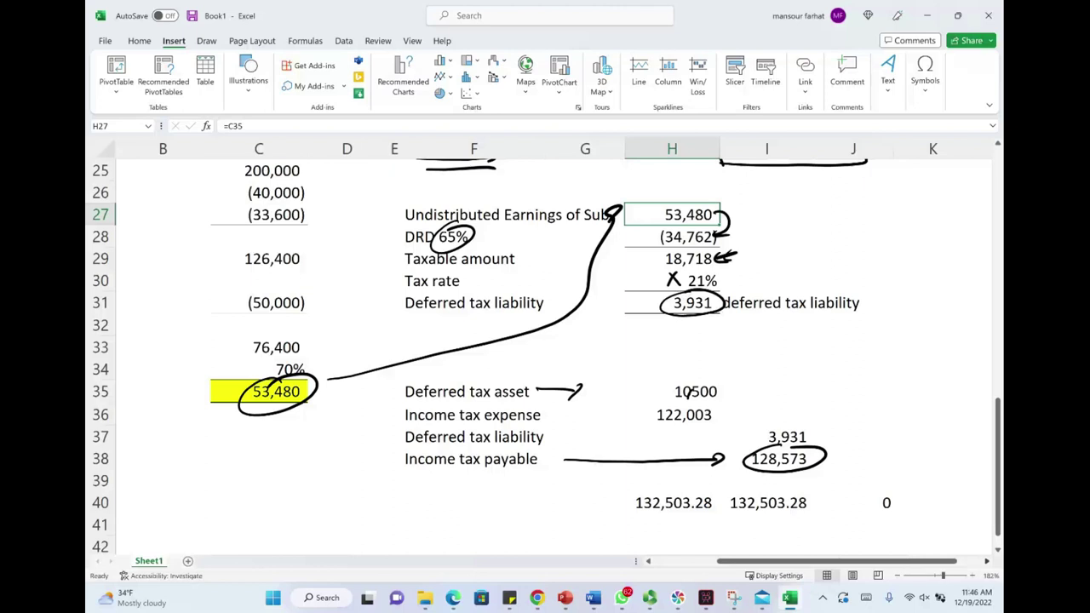
drag(729, 312, 864, 323)
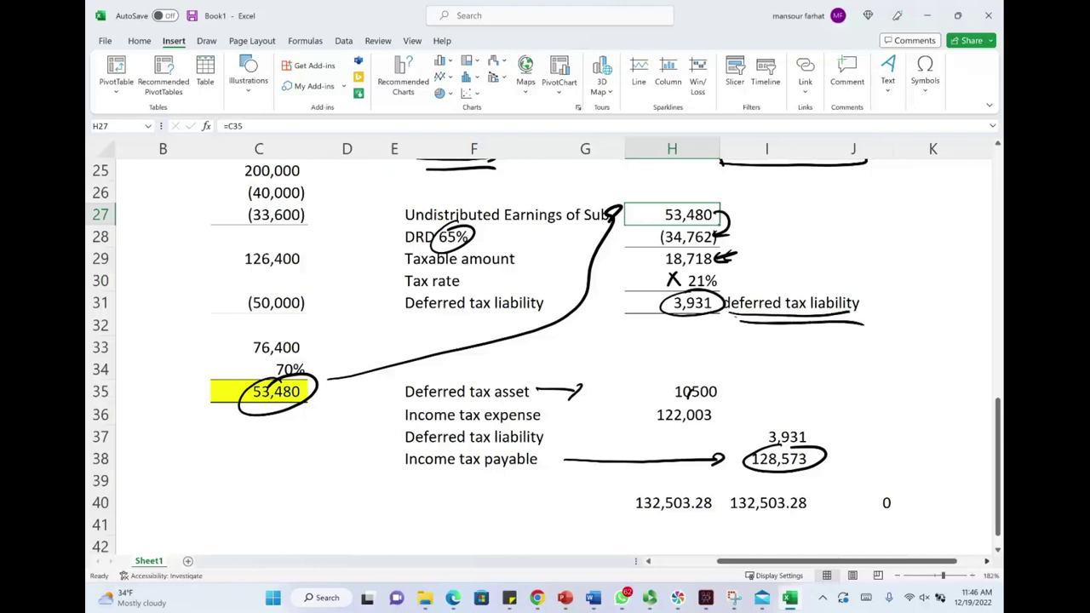
Step: Erase the ink arrows, circle and stray marks around the amounts in the parent's journal entry
click(555, 390)
click(822, 452)
click(646, 460)
mouse_move(791, 433)
mouse_down()
mouse_move(760, 436)
mouse_move(807, 425)
mouse_up()
key(ctrl+z)
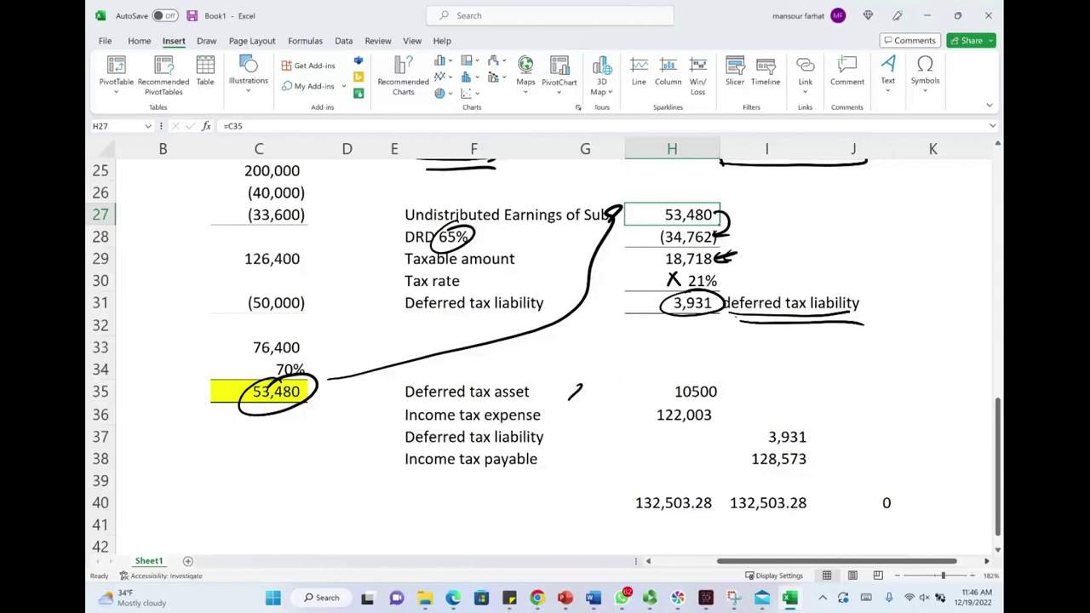
Step: Change the font colour of the 10500, 3,931 and 128,573 amounts in the parent's journal entry to dark red
click(684, 395)
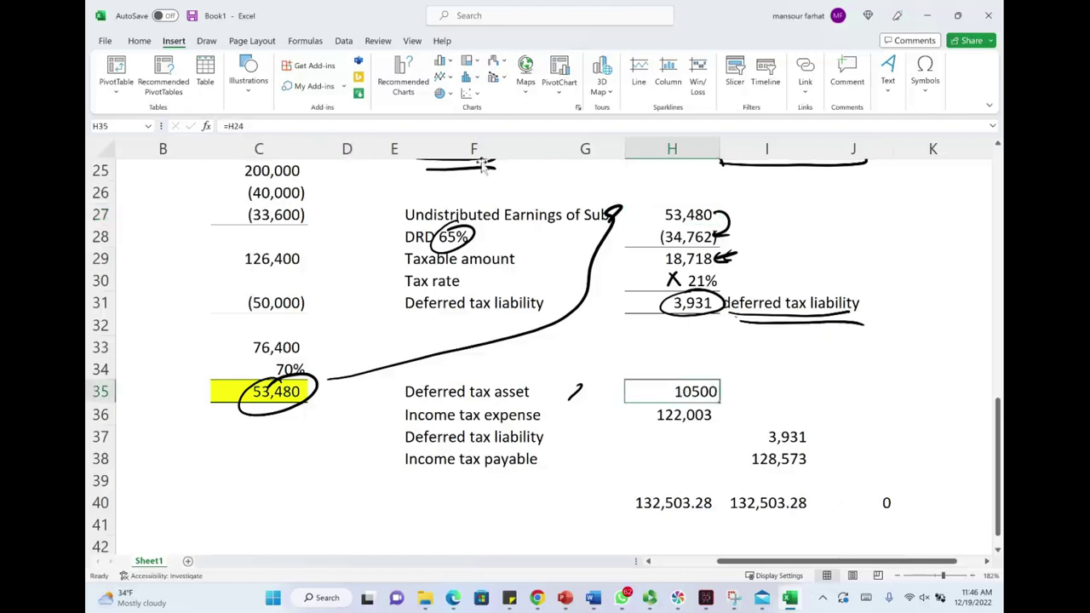
ctrl+click(777, 460)
ctrl+click(789, 439)
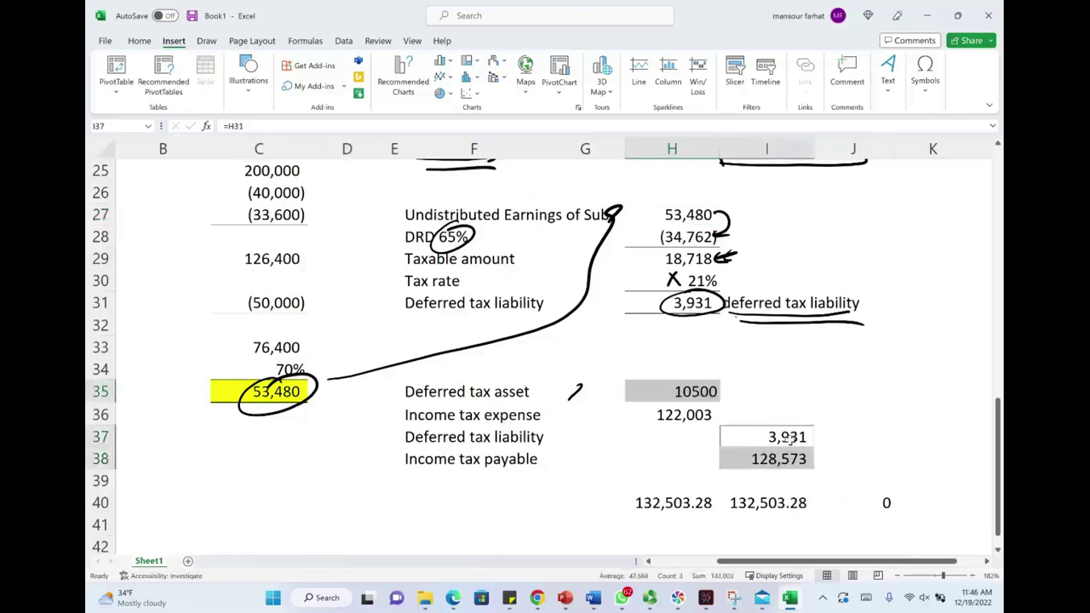
right_click(790, 439)
click(884, 501)
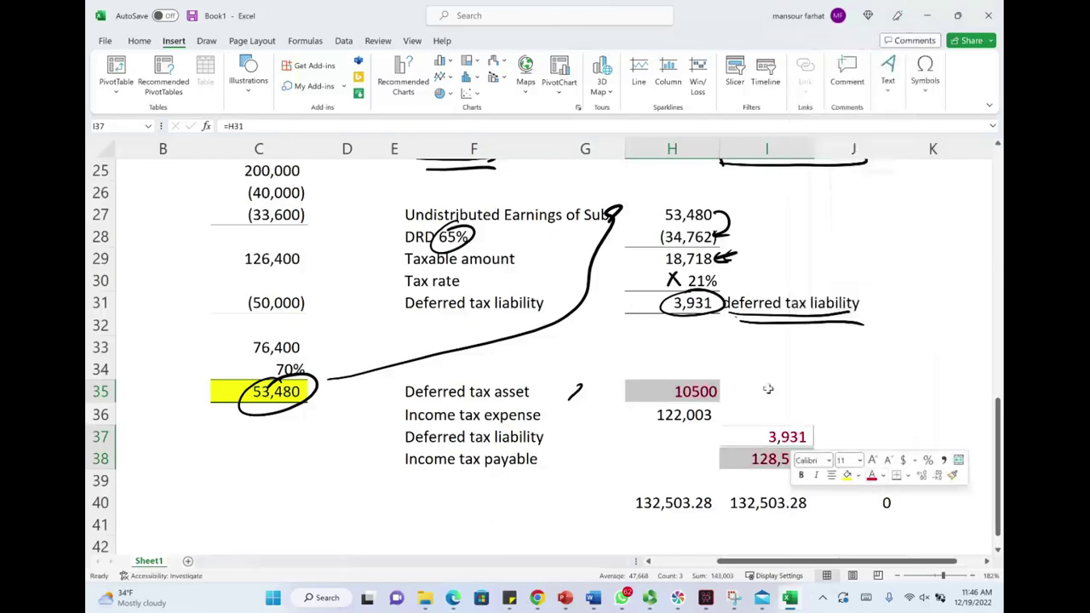
key(Up)
key(Up)
Step: Add ink check marks beside the red 128,573, 10500 and 3,931 amounts in the parent's journal entry
drag(813, 457, 837, 448)
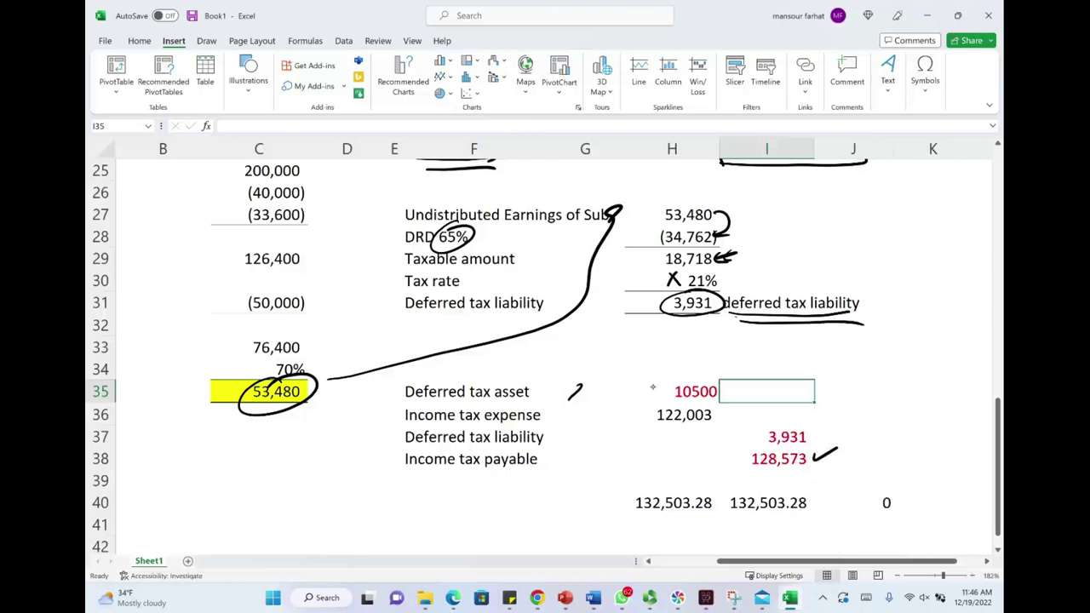
drag(654, 390, 683, 373)
drag(809, 428, 843, 417)
Step: Circle the 122,003 debit and handwrite "plug" beside Income tax expense
mouse_move(690, 403)
mouse_down()
mouse_move(651, 405)
mouse_move(724, 406)
mouse_move(691, 399)
mouse_up()
mouse_move(550, 414)
mouse_down()
mouse_move(555, 428)
mouse_move(572, 410)
mouse_up()
drag(569, 415, 584, 421)
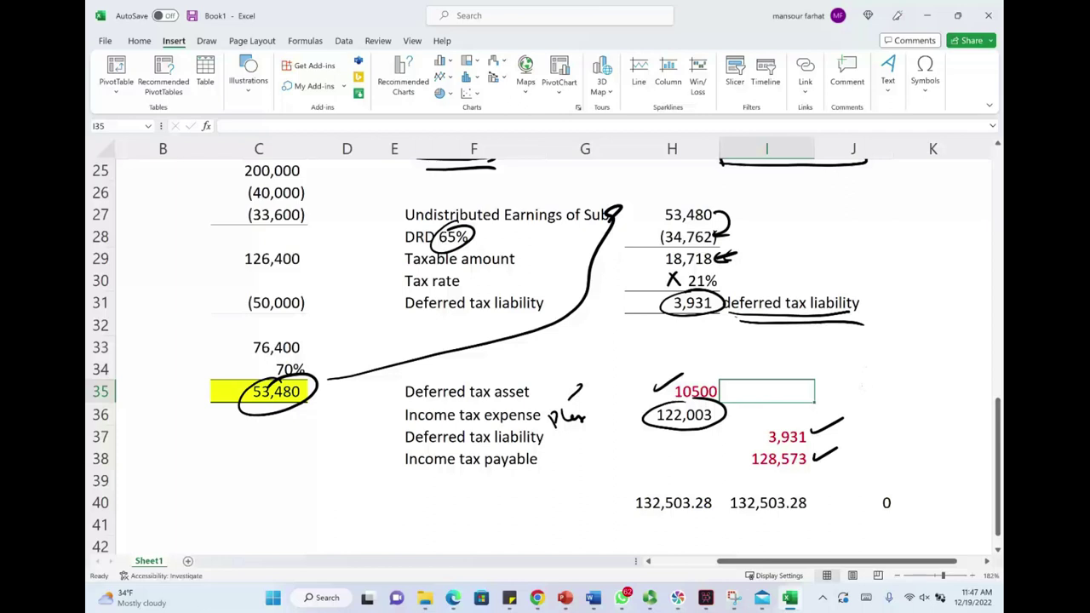
Step: Handwrite 128,573 with "pay" above it beside the parent's calculation, and double-underline payable in Income tax payable
mouse_move(865, 345)
mouse_down()
mouse_move(869, 369)
mouse_move(891, 368)
mouse_move(913, 339)
mouse_move(916, 368)
mouse_up()
mouse_move(935, 338)
mouse_down()
mouse_move(942, 359)
mouse_move(968, 350)
mouse_up()
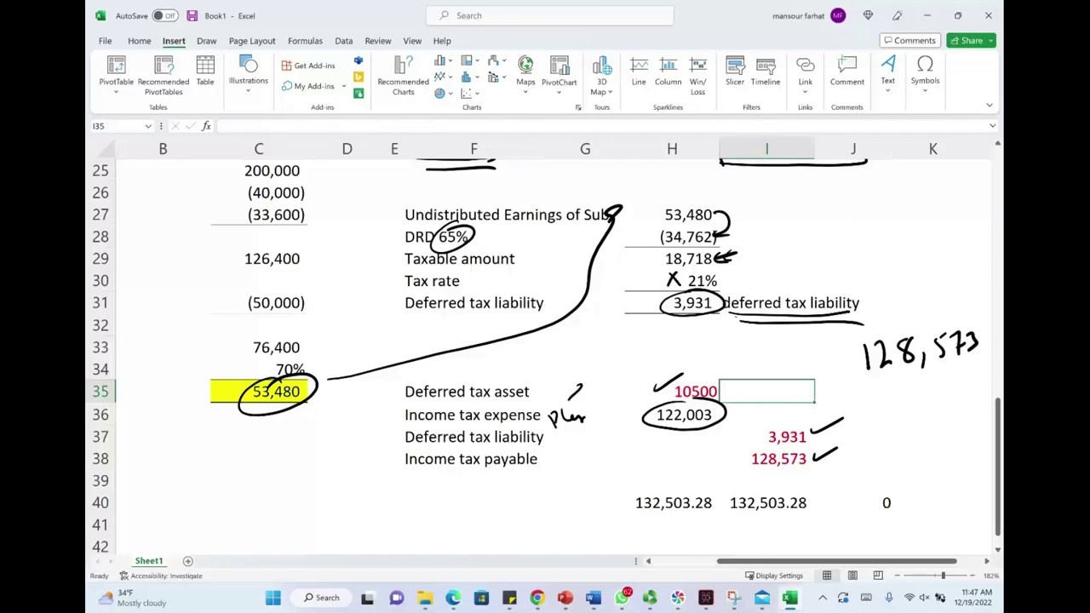
mouse_move(915, 316)
mouse_down()
mouse_move(926, 298)
mouse_move(940, 303)
mouse_up()
drag(953, 292, 947, 313)
drag(487, 469, 536, 467)
drag(537, 471, 482, 477)
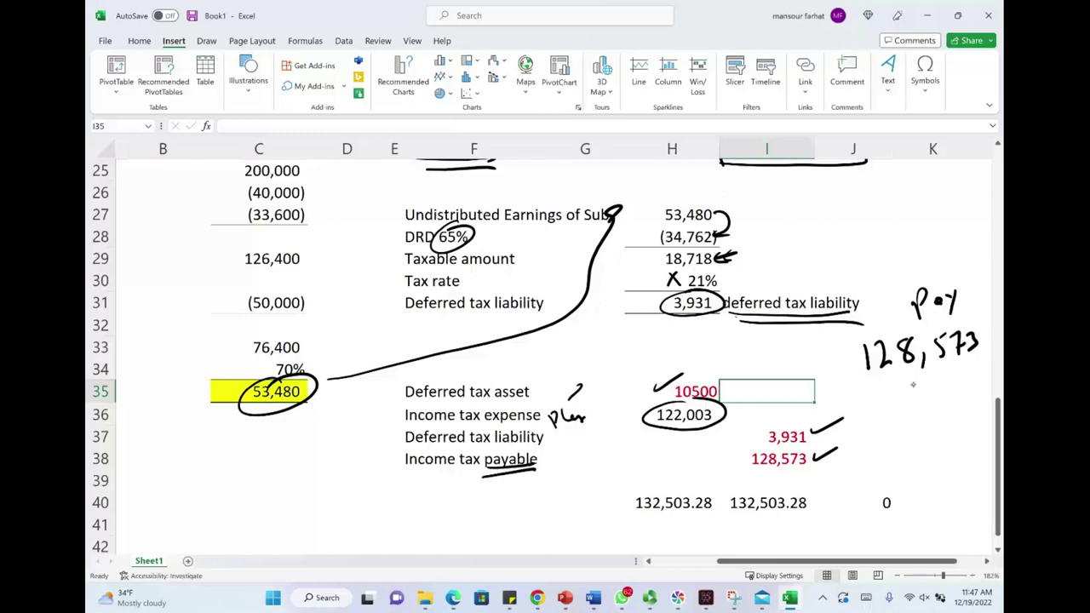
Step: Draw an arrow down from the handwritten 128,573 and write 3,931 beneath it
mouse_move(901, 374)
mouse_down()
mouse_move(887, 402)
mouse_move(904, 395)
mouse_move(866, 443)
mouse_move(877, 436)
mouse_up()
mouse_move(891, 419)
mouse_down()
mouse_move(889, 441)
mouse_move(901, 436)
mouse_up()
mouse_move(913, 412)
mouse_down()
mouse_move(914, 439)
mouse_move(901, 442)
mouse_up()
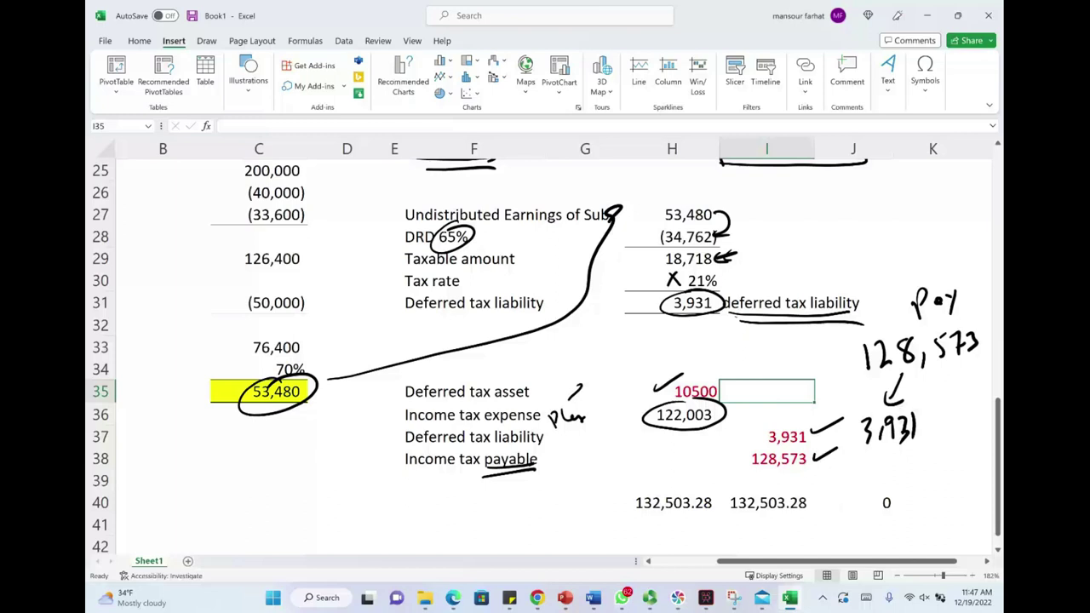
Step: Erase the ink marks around the undistributed earnings calculation and redraw the arrow from the parent share to its 53,480 amount
key(ctrl+z)
key(ctrl+z)
key(ctrl+z)
key(ctrl+z)
key(ctrl+z)
key(ctrl+z)
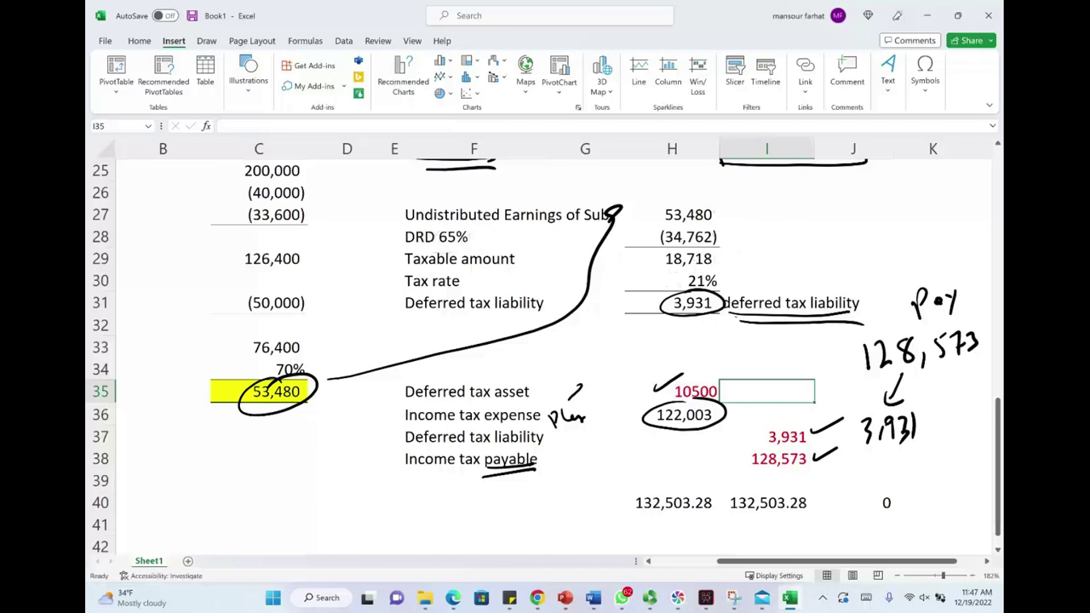
key(ctrl+z)
mouse_move(310, 392)
mouse_down()
mouse_move(538, 314)
mouse_move(651, 215)
mouse_up()
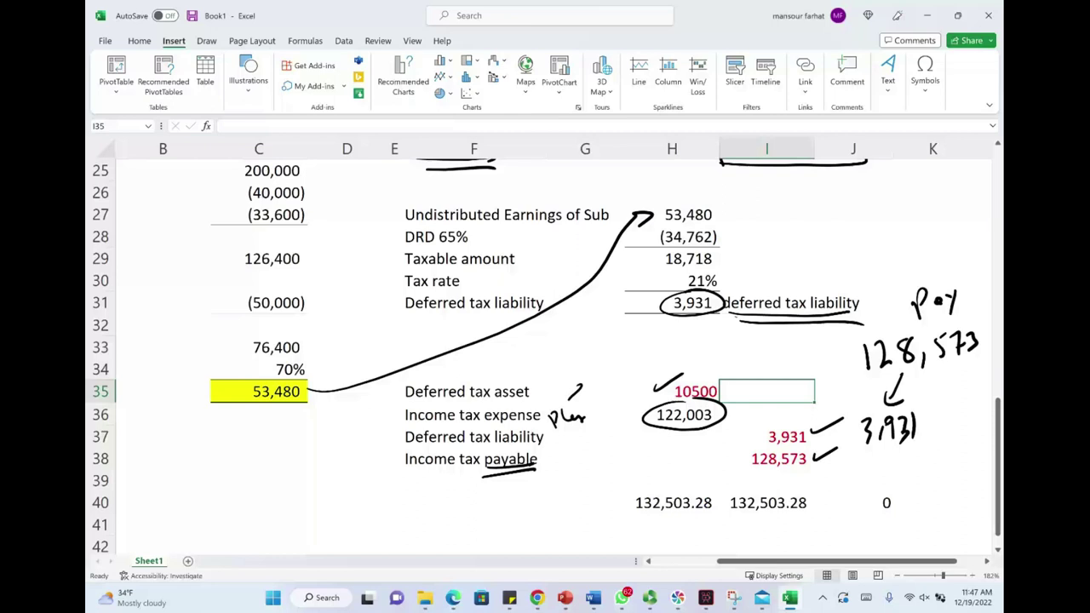
Step: Double-underline liability in Deferred tax liability and add a plus sign before the handwritten 3,931
drag(501, 445, 543, 449)
key(ctrl+z)
drag(842, 458, 989, 445)
key(ctrl+z)
mouse_move(835, 436)
mouse_down()
mouse_move(853, 433)
mouse_move(846, 445)
mouse_up()
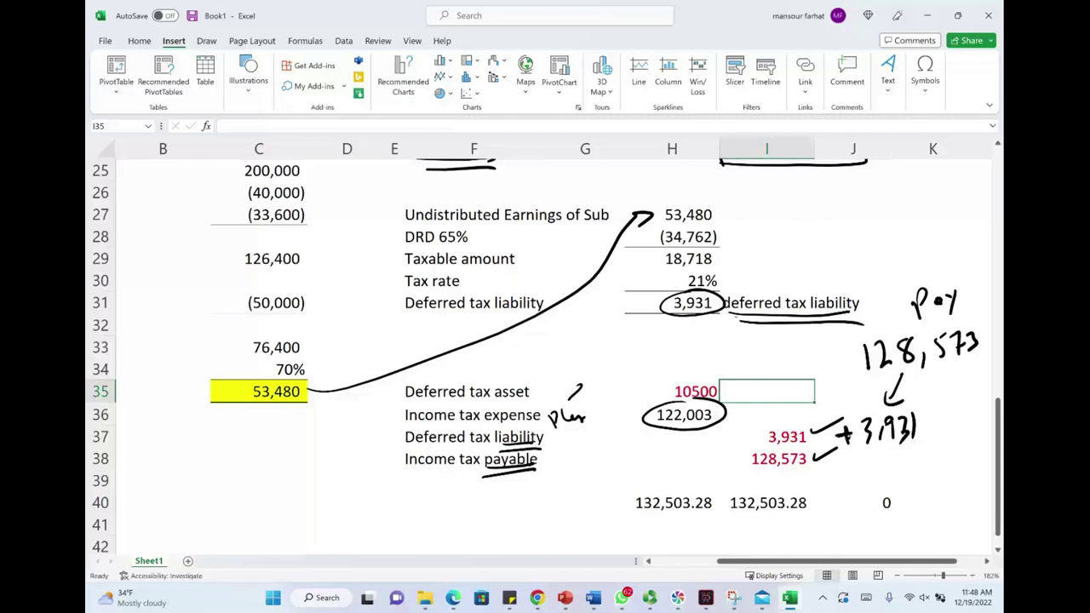
Step: Circle the 10500 deferred tax asset and handwrite 50,000 × 21% = above it
mouse_move(690, 414)
mouse_down()
mouse_move(511, 477)
mouse_move(605, 434)
mouse_up()
mouse_move(700, 380)
mouse_down()
mouse_move(718, 402)
mouse_move(695, 378)
mouse_up()
mouse_move(570, 347)
mouse_down()
mouse_move(579, 363)
mouse_move(724, 337)
mouse_up()
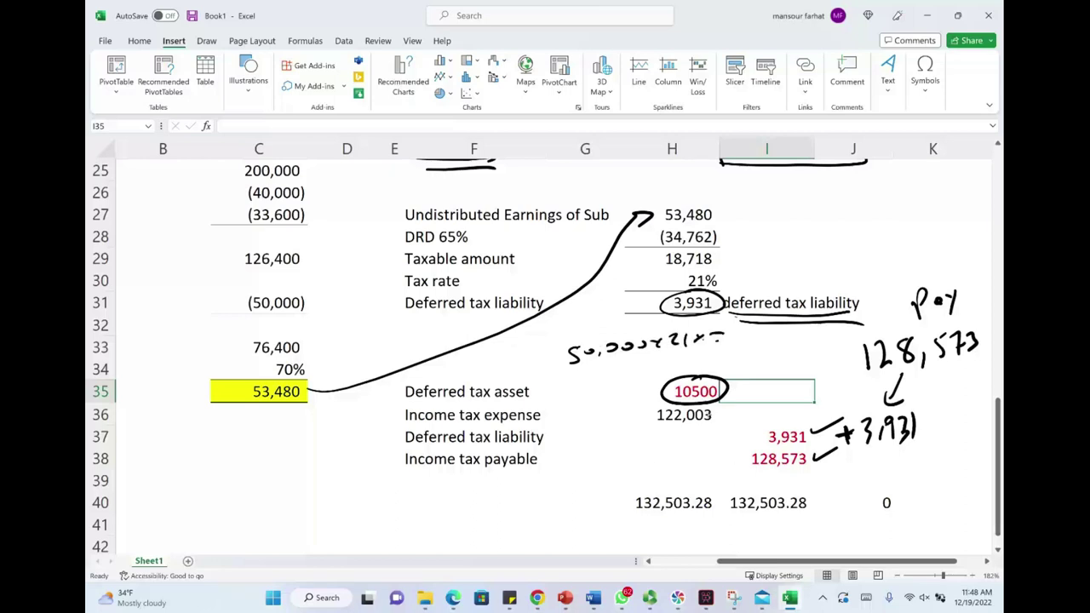
Step: Complete the handwritten computation by subtracting 10,500, drawing a sum line and writing a double-underlined 122,003 below
mouse_move(826, 480)
mouse_down()
mouse_move(855, 484)
mouse_move(870, 460)
mouse_up()
mouse_move(884, 463)
mouse_down()
mouse_move(882, 473)
mouse_move(902, 470)
mouse_up()
mouse_move(918, 453)
mouse_down()
mouse_move(923, 463)
mouse_move(930, 451)
mouse_up()
drag(850, 490, 988, 468)
drag(932, 446, 935, 458)
mouse_move(863, 501)
mouse_down()
mouse_move(863, 524)
mouse_move(886, 519)
mouse_up()
mouse_move(889, 503)
mouse_down()
mouse_move(901, 497)
mouse_move(906, 513)
mouse_up()
drag(918, 507, 915, 521)
drag(923, 501, 930, 496)
drag(945, 490, 958, 502)
drag(862, 527, 990, 506)
drag(868, 536, 973, 520)
Step: Draw an arrow away from the 122,003 income tax expense and handwrite a double-underlined "Plug" at its end
drag(654, 414, 625, 434)
drag(586, 475, 588, 453)
mouse_move(587, 453)
mouse_down()
mouse_move(598, 462)
mouse_move(607, 442)
mouse_up()
mouse_move(608, 455)
mouse_down()
mouse_move(620, 467)
mouse_move(610, 479)
mouse_up()
drag(579, 487, 637, 468)
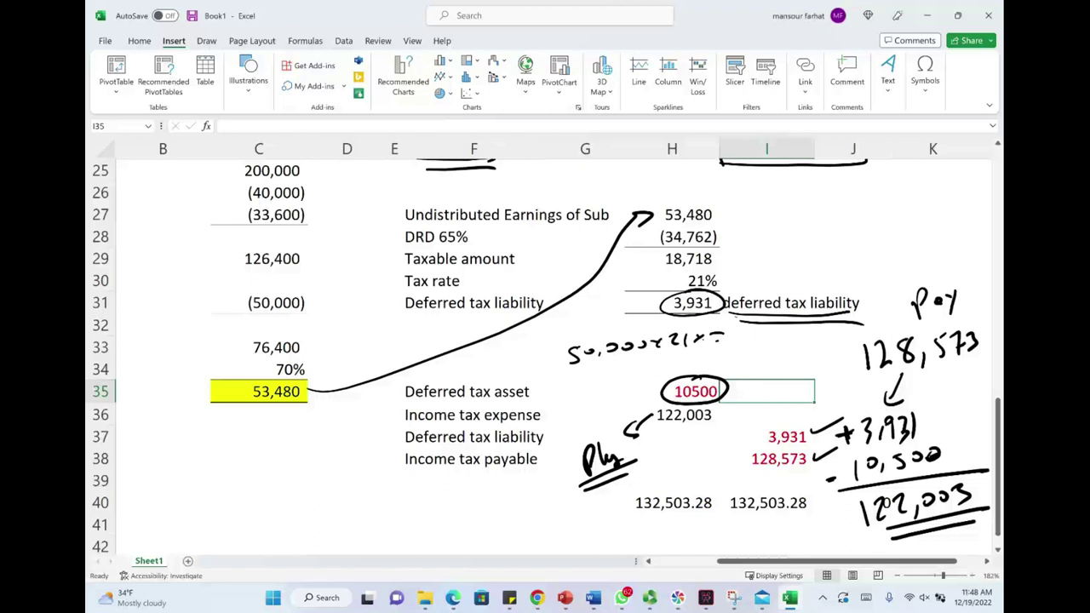
Step: Erase the ink around the 10500 and 122,003 debits, and underline asset, liability and payable while circling expense in the journal entry
mouse_move(707, 383)
mouse_down()
mouse_move(601, 469)
mouse_move(589, 451)
mouse_move(635, 354)
mouse_move(707, 341)
mouse_up()
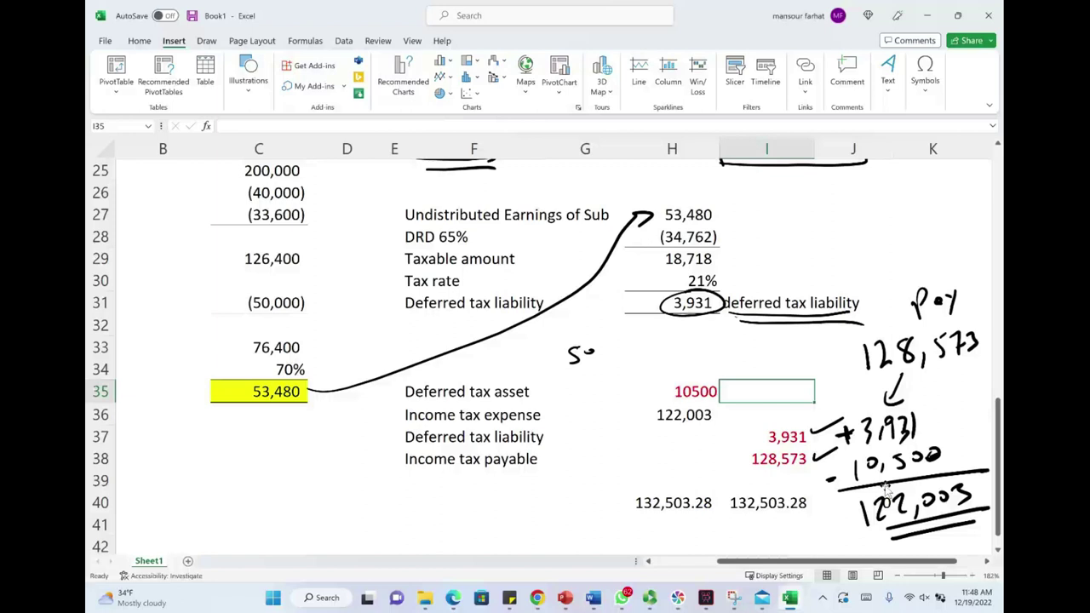
drag(483, 398, 544, 396)
drag(494, 447, 545, 444)
drag(450, 473, 542, 469)
mouse_move(528, 403)
mouse_down()
mouse_move(535, 431)
mouse_move(519, 396)
mouse_up()
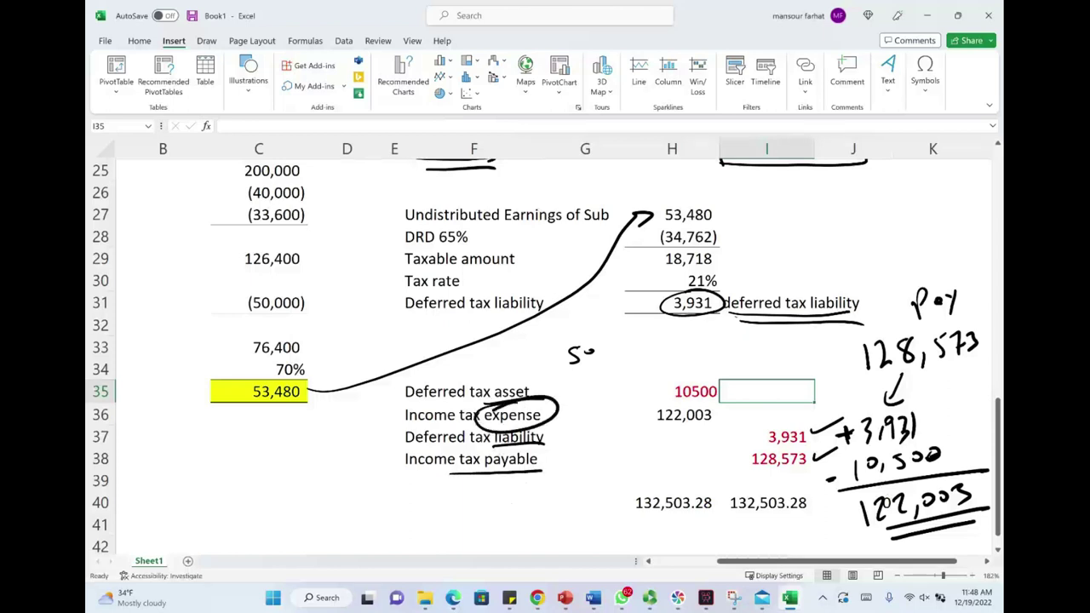